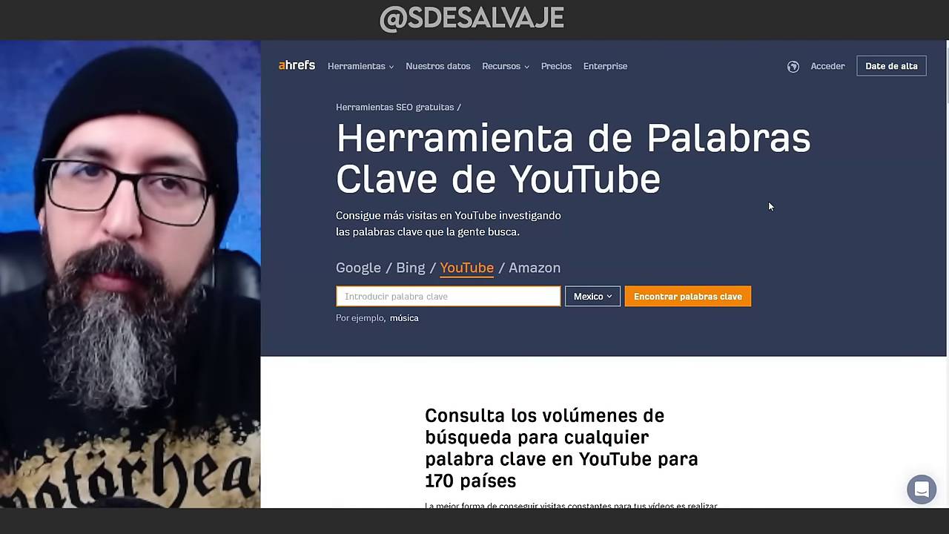
- Look up YouTube keyword ideas for "historias de terror" in Mexico
{"action": "type", "text": "histro"}
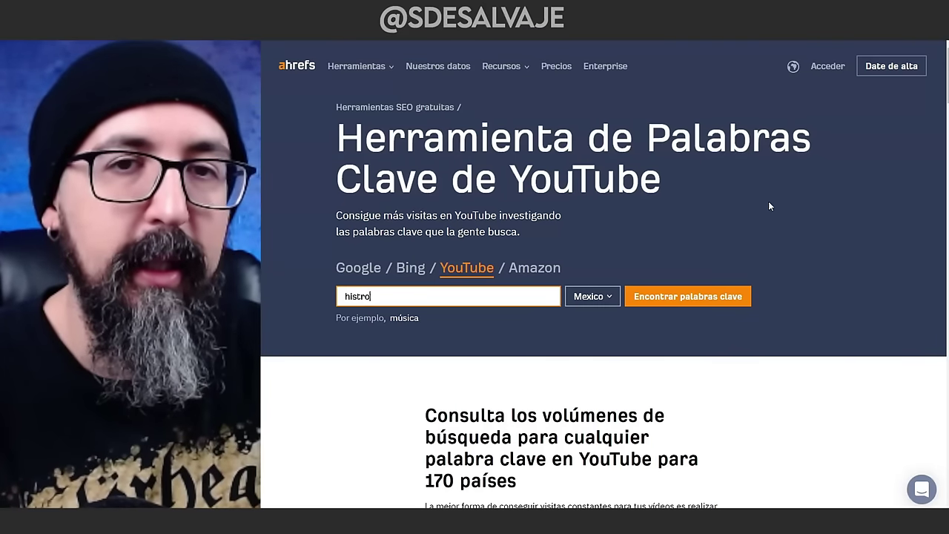
{"action": "key", "text": "BackSpace"}
{"action": "key", "text": "BackSpace"}
{"action": "type", "text": "orias de terror"}
{"action": "key", "text": "Return"}
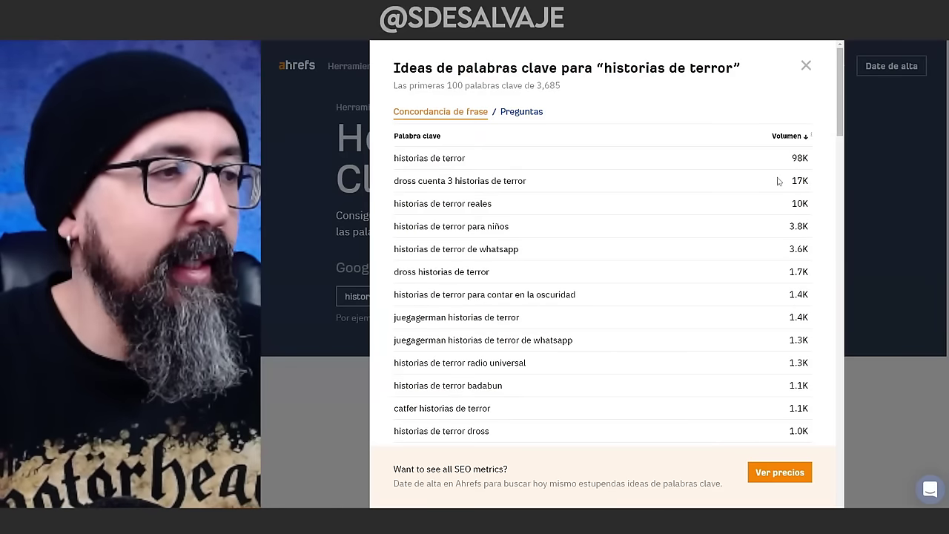
- Examine the horror story keyword list, highlighting part of "historias de terror para contar en la oscuridad", and close the results
{"action": "key", "text": "ctrl+a"}
{"action": "left_click", "coordinate": [809, 166]}
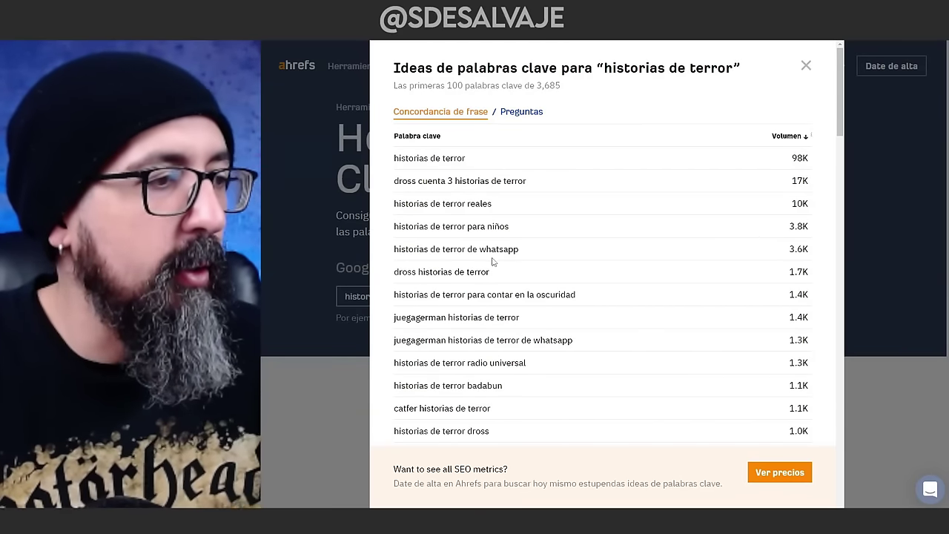
{"action": "left_click_drag", "start_coordinate": [454, 294], "coordinate": [561, 294]}
{"action": "key", "text": "ctrl+c"}
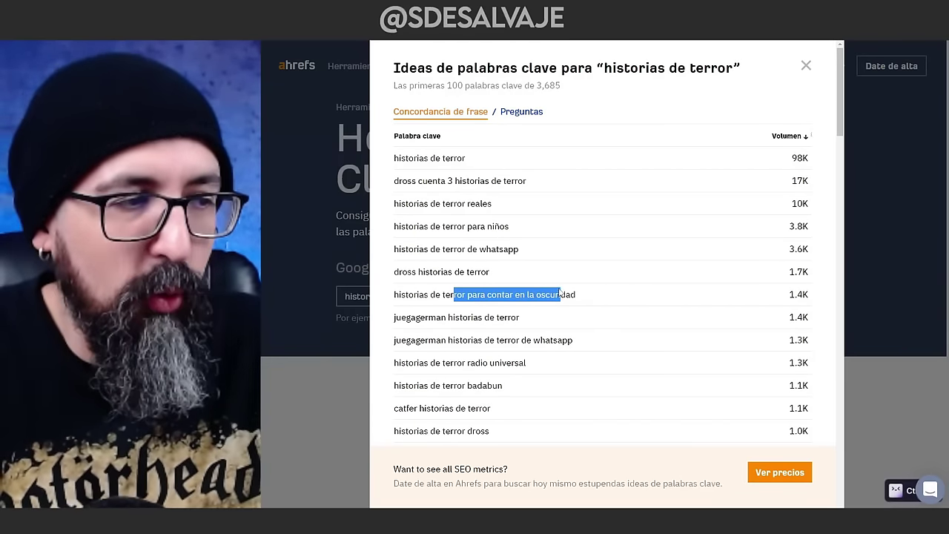
{"action": "left_click", "coordinate": [784, 304]}
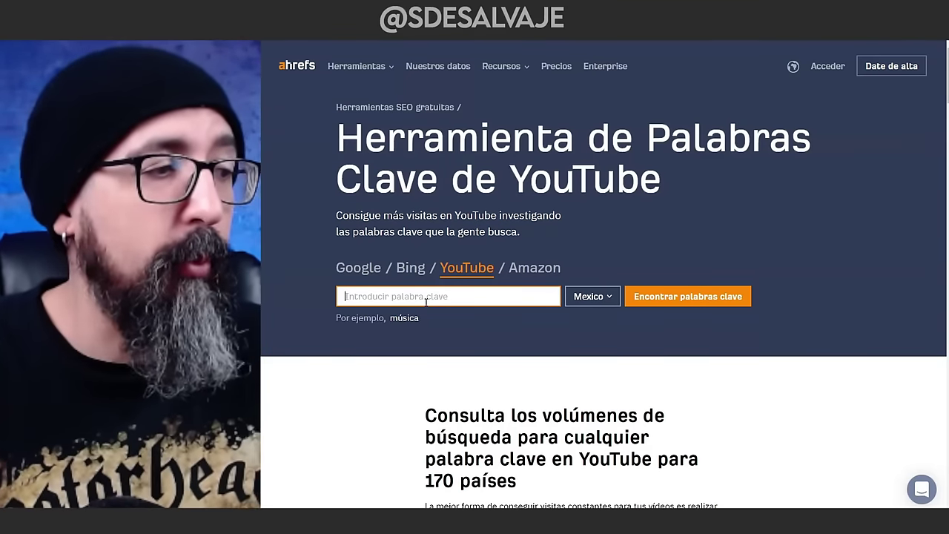
- Look up YouTube keyword ideas for "negocios" in Mexico and compare the listed phrases by search volume
{"action": "type", "text": "negocios"}
{"action": "key", "text": "Return"}
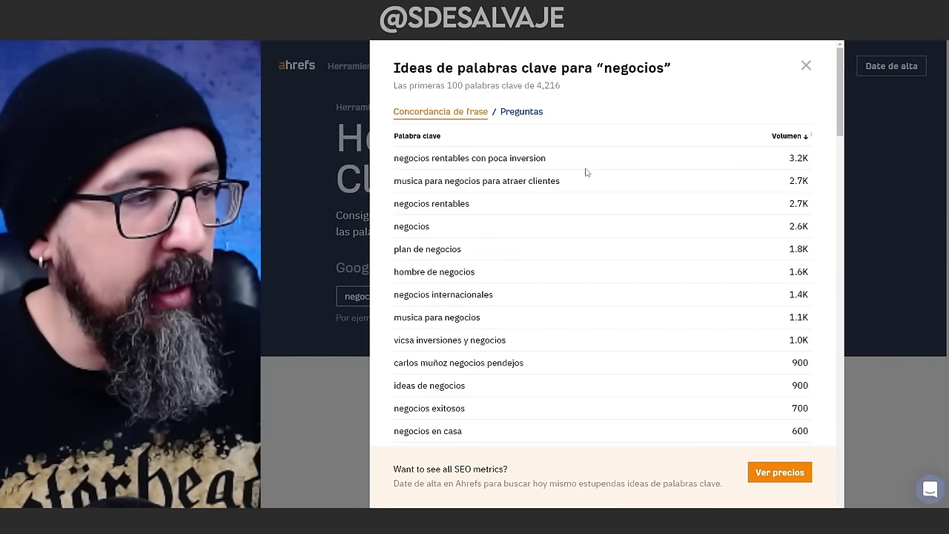
{"action": "scroll", "coordinate": [476, 245], "scroll_direction": "down", "scroll_amount": 3}
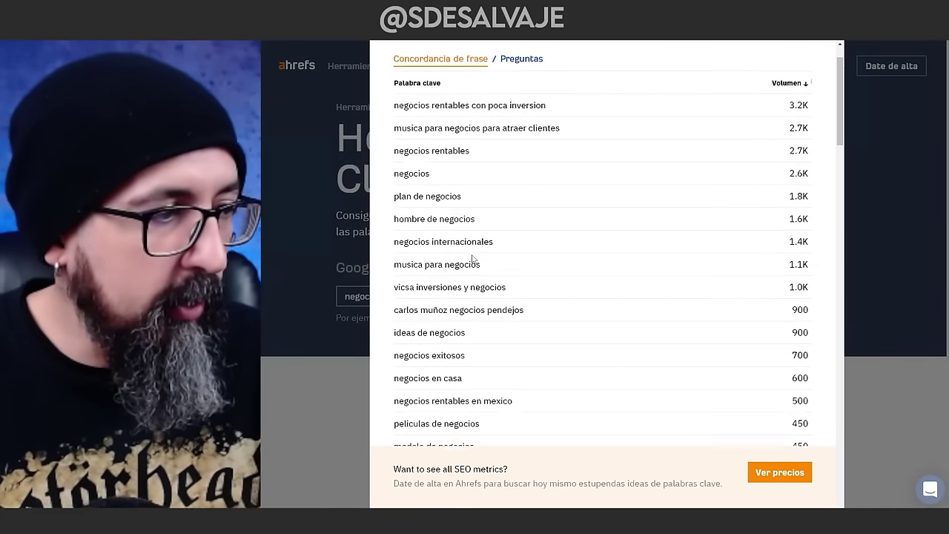
{"action": "scroll", "coordinate": [475, 298], "scroll_direction": "down", "scroll_amount": 1}
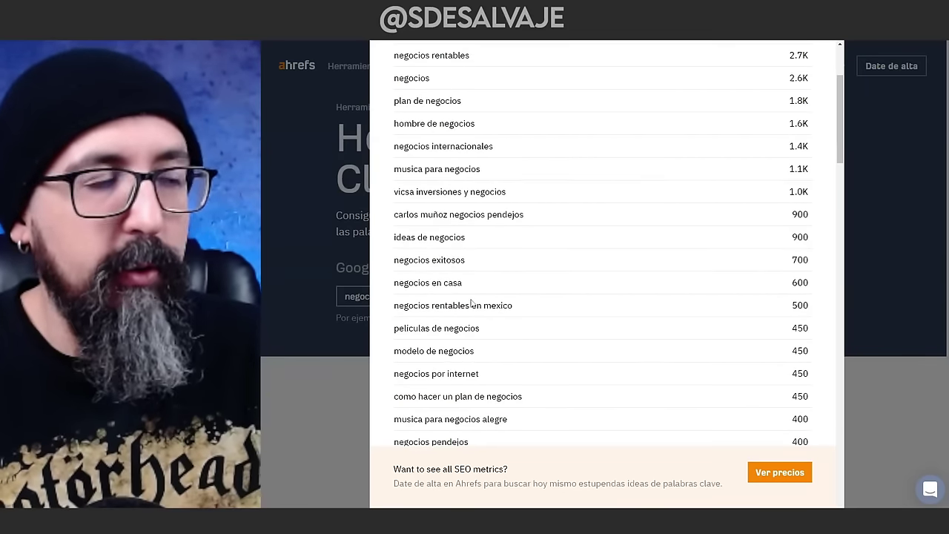
{"action": "scroll", "coordinate": [475, 373], "scroll_direction": "down", "scroll_amount": 1}
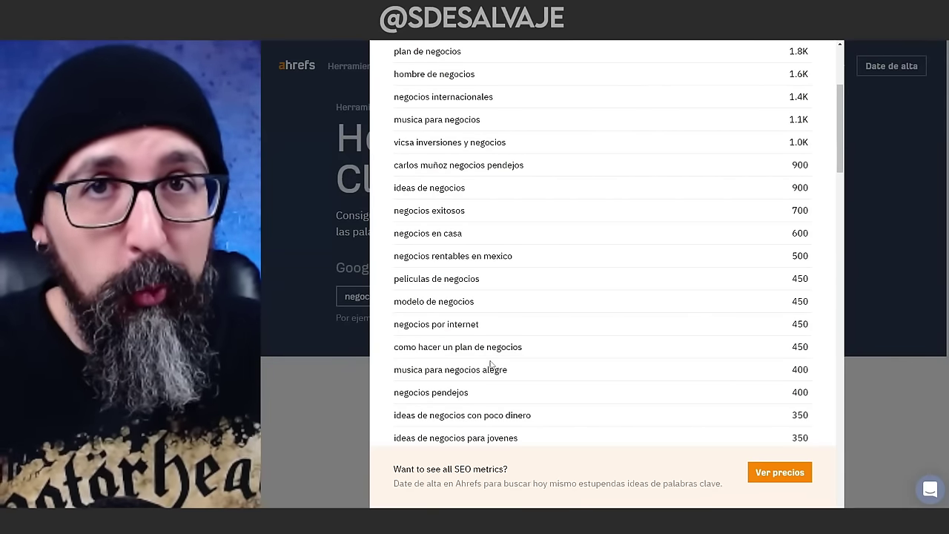
{"action": "scroll", "coordinate": [490, 363], "scroll_direction": "up", "scroll_amount": 4}
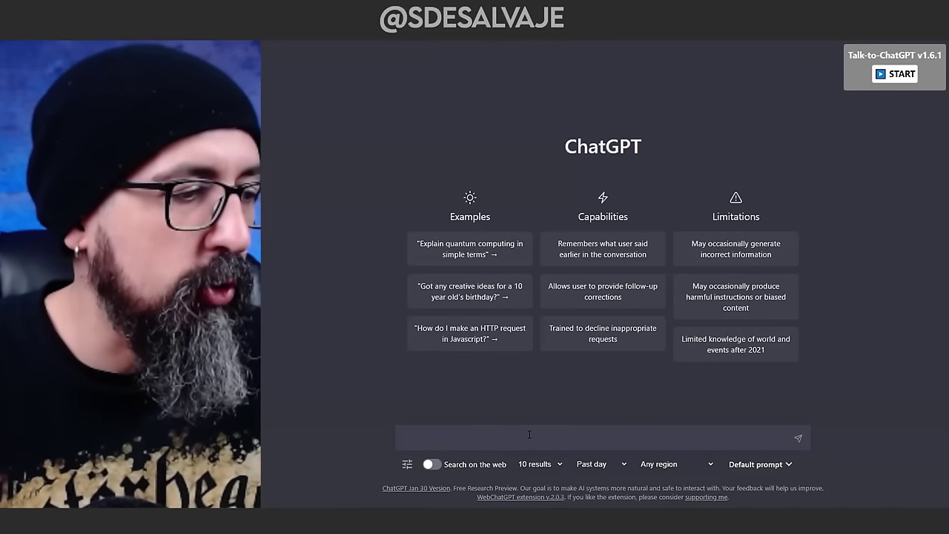
- Write in a new ChatGPT chat: "escriba un articulo con 10 negocios rentables con poca inversion, el articulo debe tener una introduccion y una conclusion"
{"action": "type", "text": "escriba un articulo con 10"}
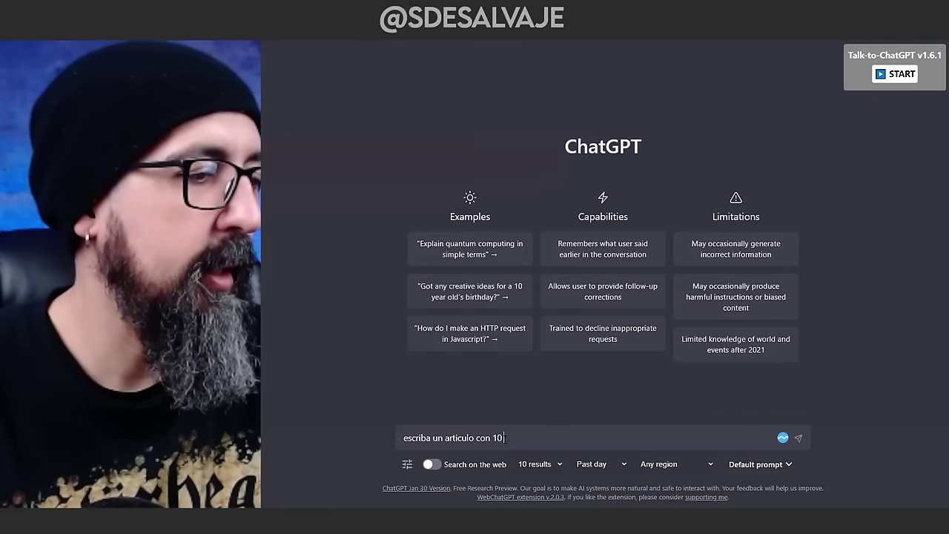
{"action": "type", "text": " negocios rentable"}
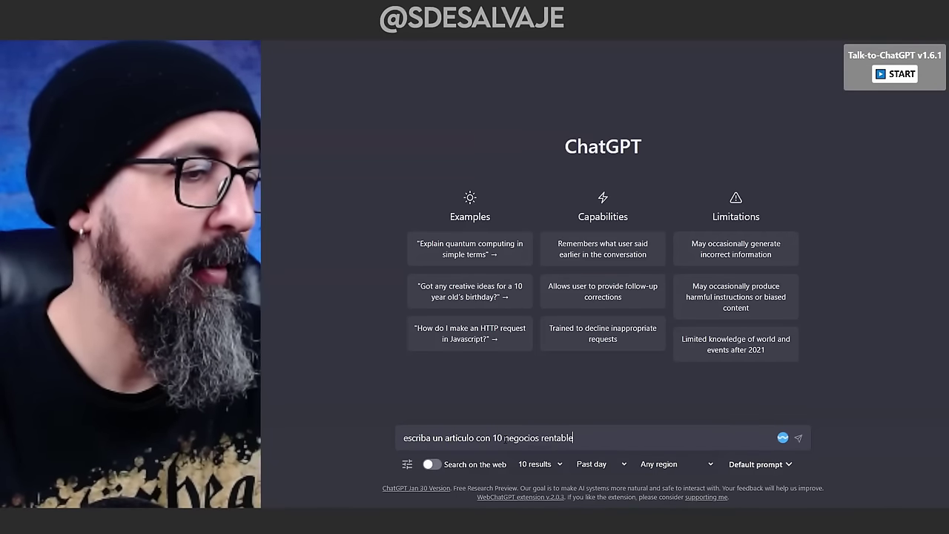
{"action": "type", "text": "s con poca inversio"}
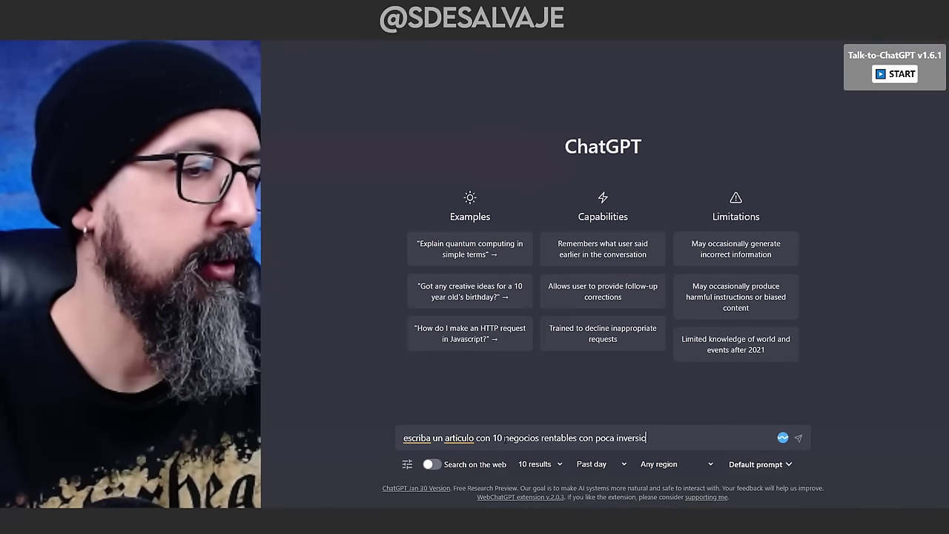
{"action": "type", "text": "n, el articulo debe"}
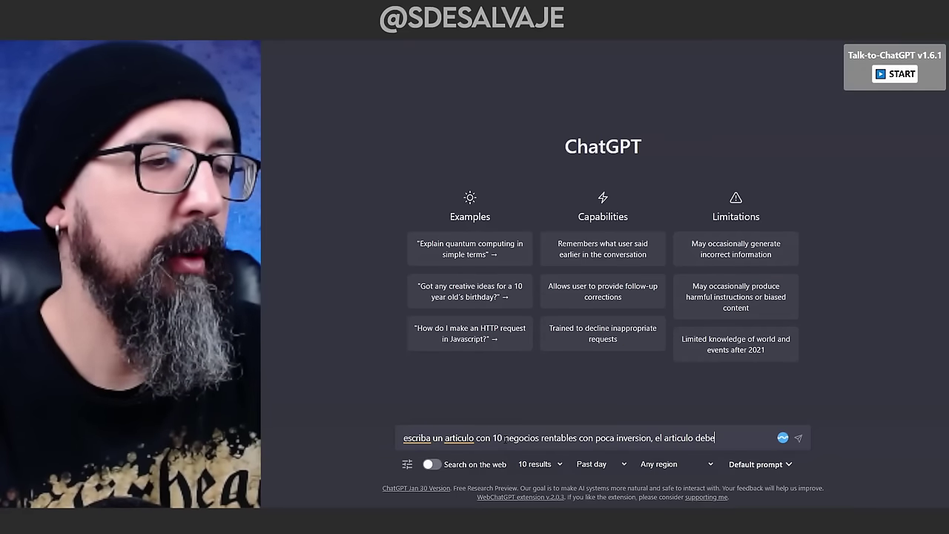
{"action": "type", "text": " tener una in"}
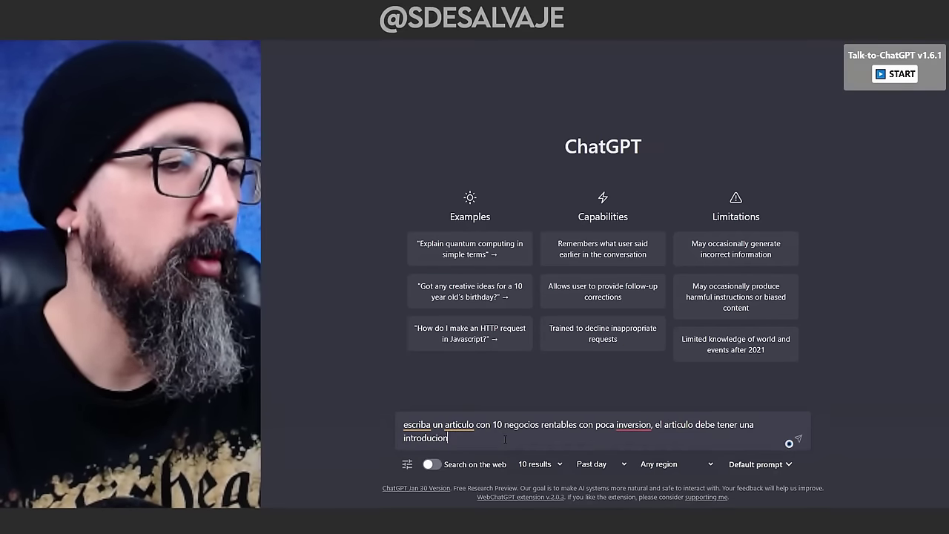
{"action": "type", "text": "troduccion y una conclusion, cad"}
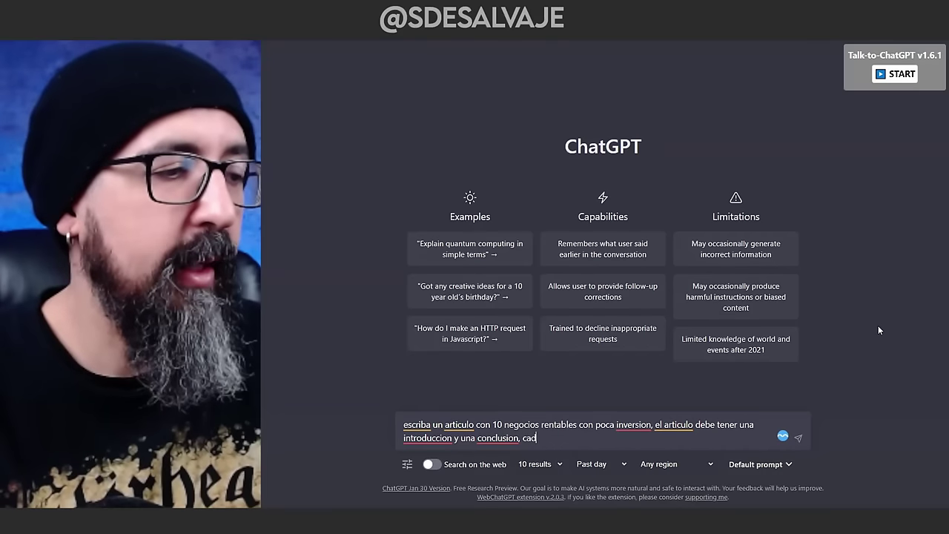
- Extend the prompt with "cada idea de negocio debe estar en un encabezado y bien explicada con algun ejemplo" and send it
{"action": "type", "text": "a idea de negoc"}
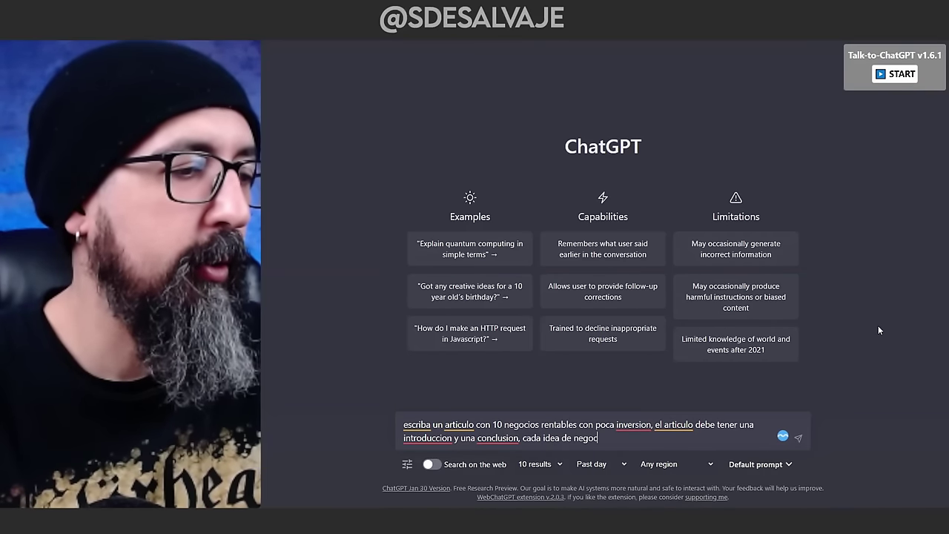
{"action": "type", "text": "io debe estar en un encabeza"}
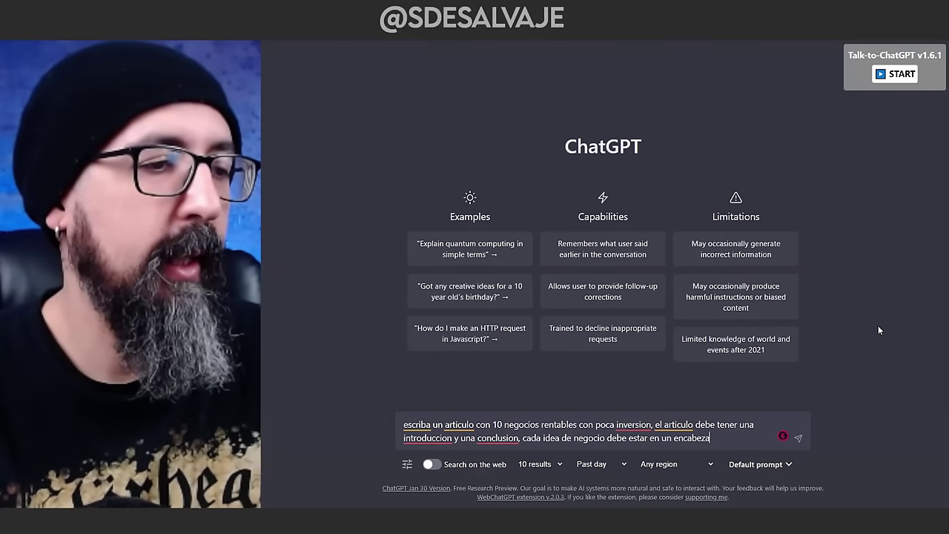
{"action": "type", "text": "do y bien explicada con algun "}
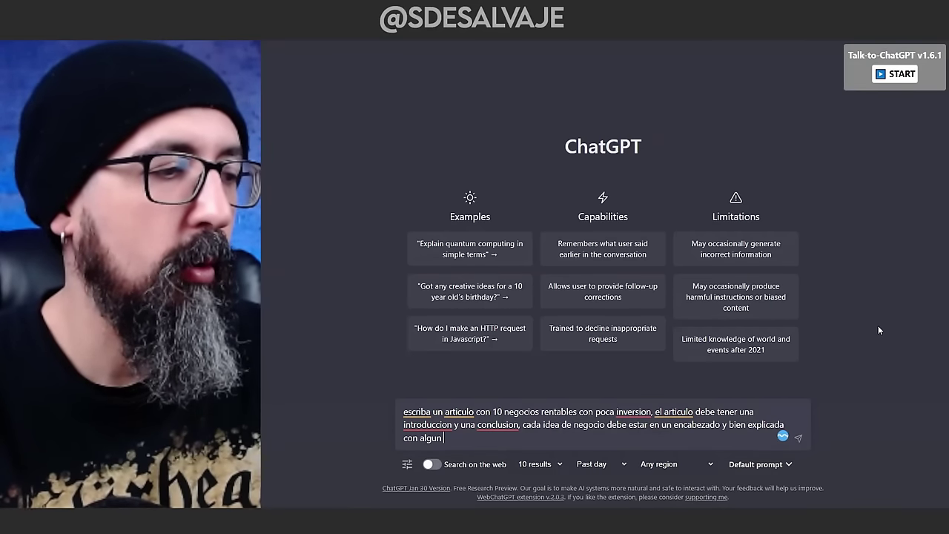
{"action": "type", "text": "ejemplo"}
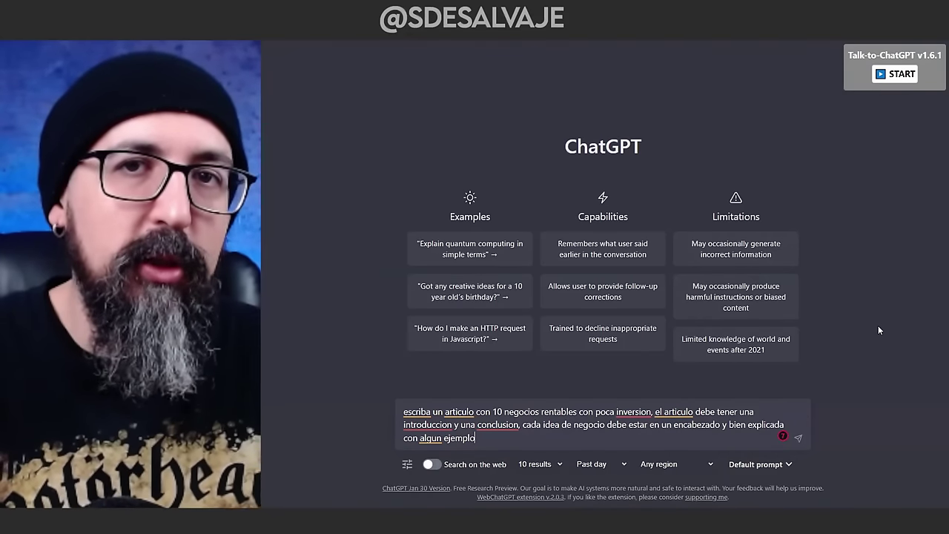
{"action": "key", "text": "Return"}
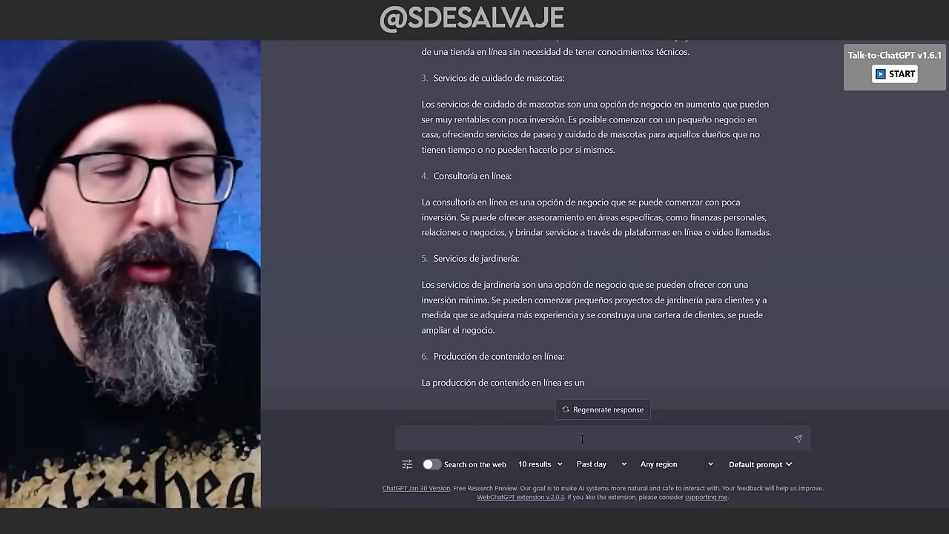
- Have ChatGPT finish the cut-off article with the message "continua" and review the text from introduction to conclusion
{"action": "type", "text": "continua"}
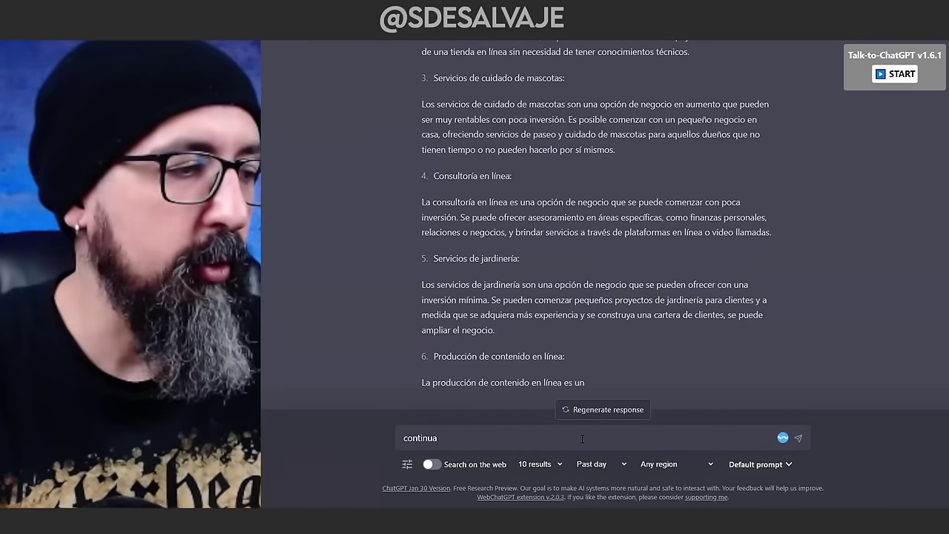
{"action": "key", "text": "Return"}
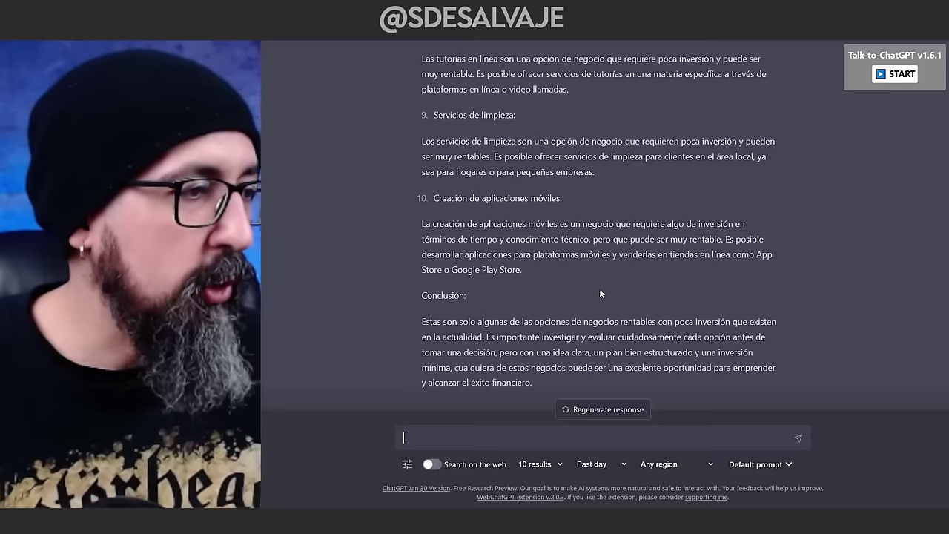
{"action": "scroll", "coordinate": [599, 289], "scroll_direction": "up", "scroll_amount": 15}
{"action": "scroll", "coordinate": [593, 223], "scroll_direction": "up", "scroll_amount": 2}
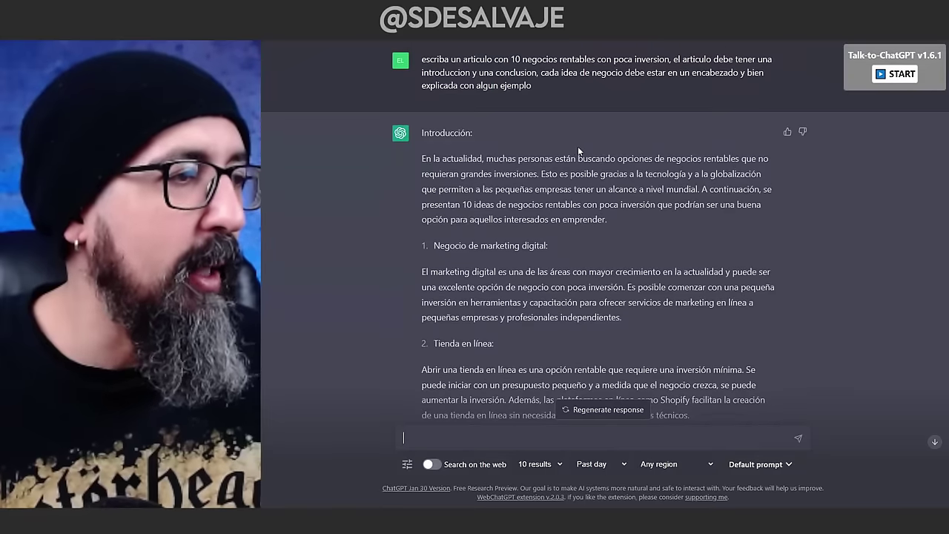
{"action": "scroll", "coordinate": [578, 146], "scroll_direction": "down", "scroll_amount": 10}
{"action": "scroll", "coordinate": [554, 161], "scroll_direction": "down", "scroll_amount": 6}
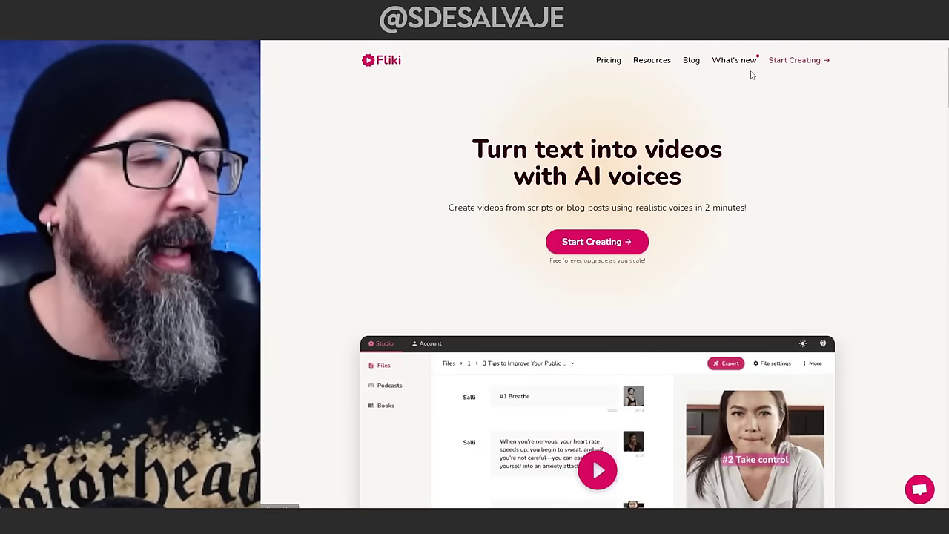
- In Fliki, create a new Spanish video file named "10 negocios rentables con poca inversion"
{"action": "left_click", "coordinate": [800, 64]}
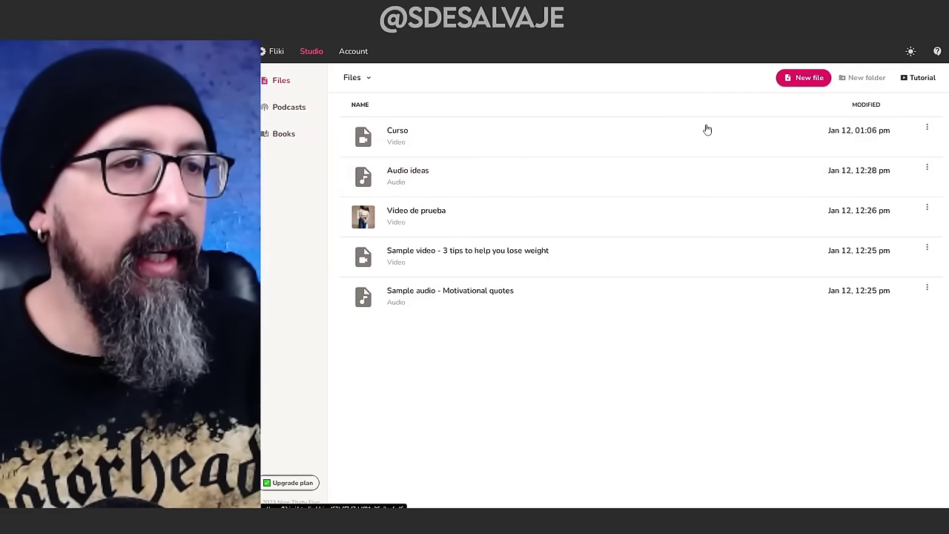
{"action": "left_click", "coordinate": [808, 78]}
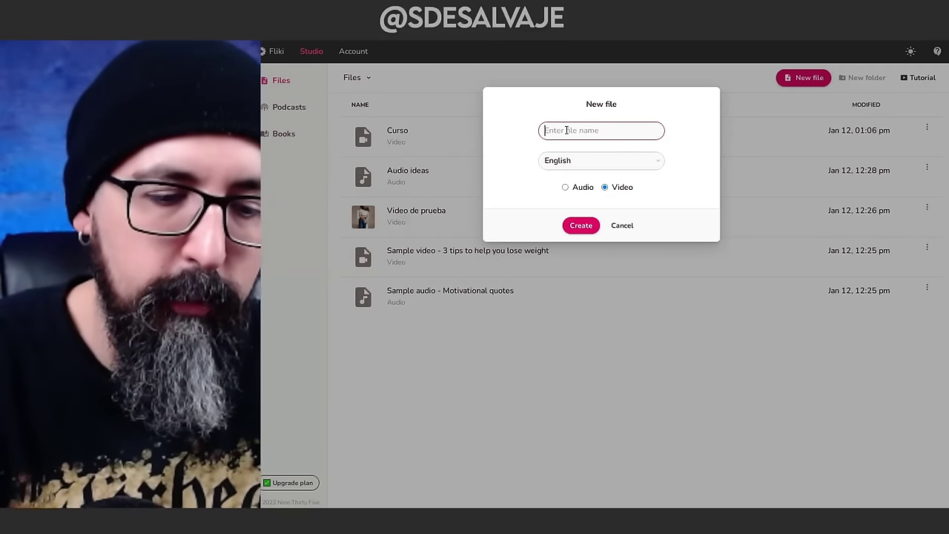
{"action": "type", "text": "10 negocios ren"}
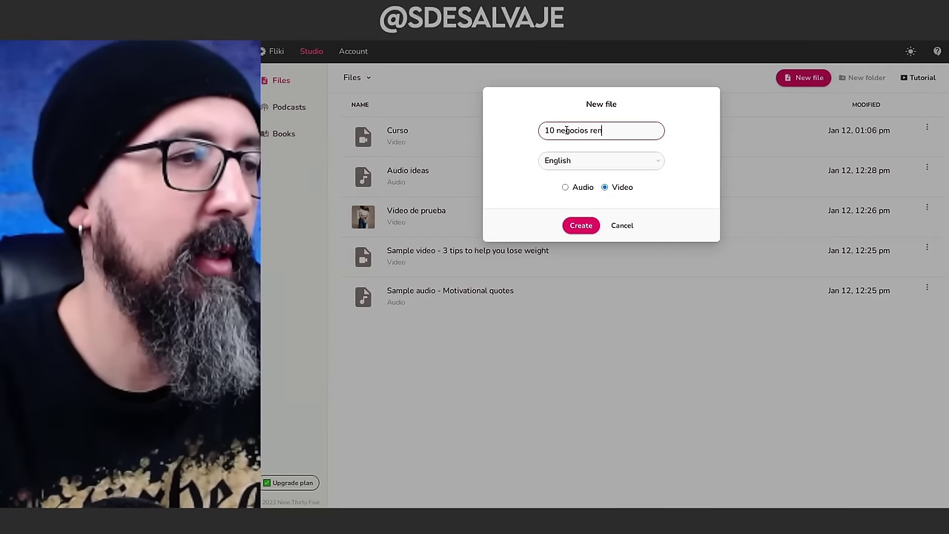
{"action": "type", "text": "tables con poca inversión"}
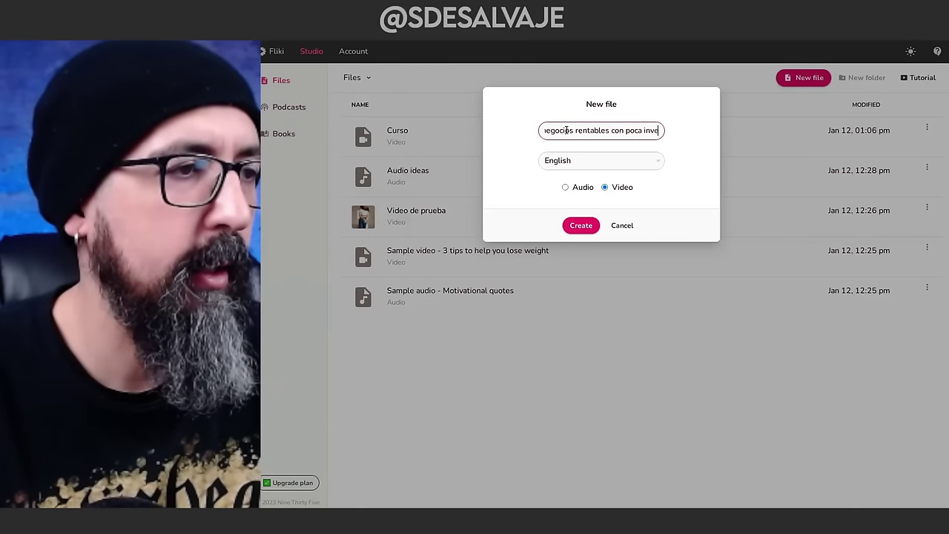
{"action": "left_click", "coordinate": [645, 164]}
{"action": "scroll", "coordinate": [585, 256], "scroll_direction": "down", "scroll_amount": 10}
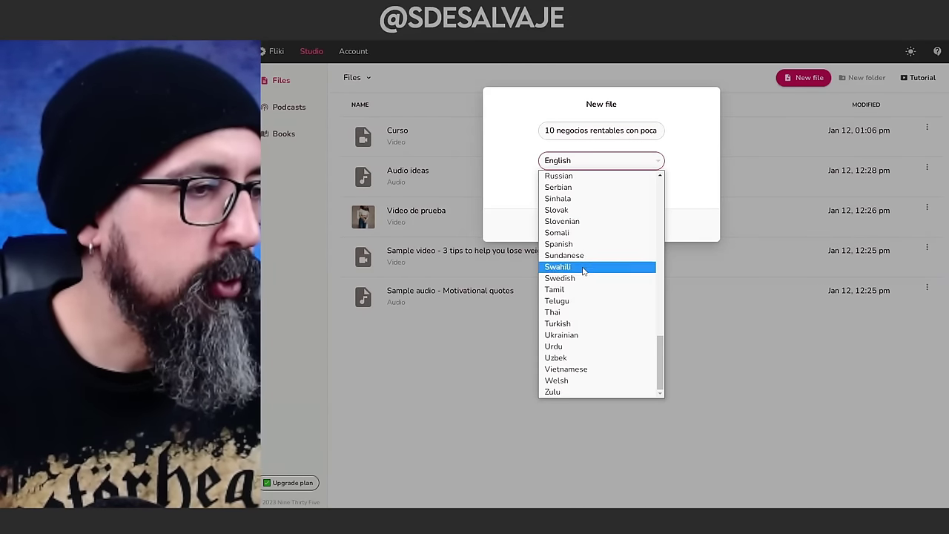
{"action": "left_click", "coordinate": [585, 244]}
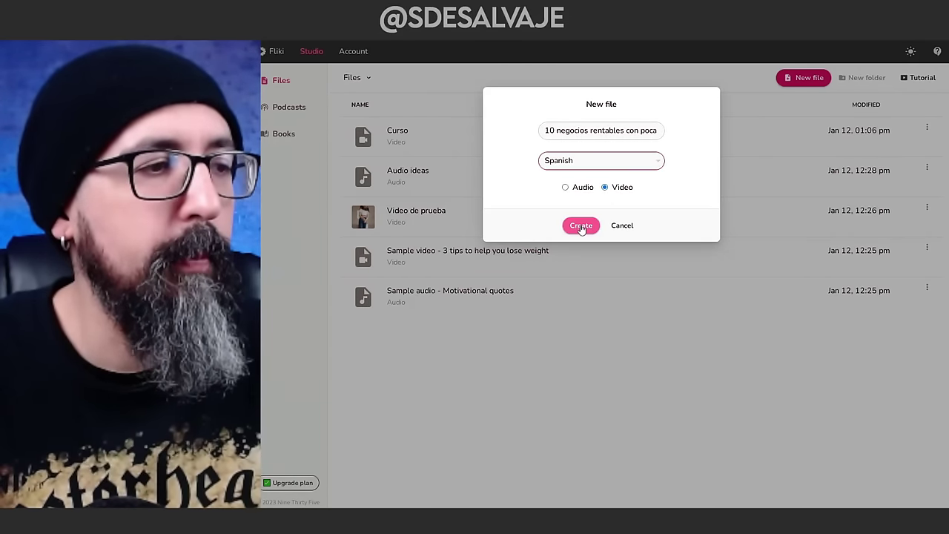
{"action": "left_click", "coordinate": [581, 226]}
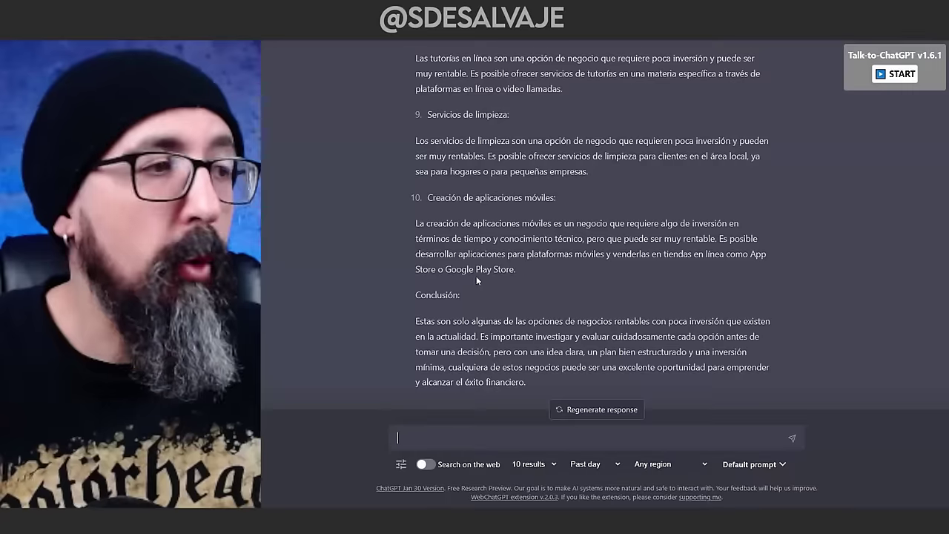
- Copy the article from ChatGPT and paste it into a new section below the title in the Fliki video script
{"action": "scroll", "coordinate": [476, 276], "scroll_direction": "up", "scroll_amount": 15}
{"action": "left_click_drag", "start_coordinate": [415, 133], "coordinate": [569, 382]}
{"action": "scroll", "coordinate": [632, 329], "scroll_direction": "down", "scroll_amount": 10}
{"action": "key", "text": "ctrl+c"}
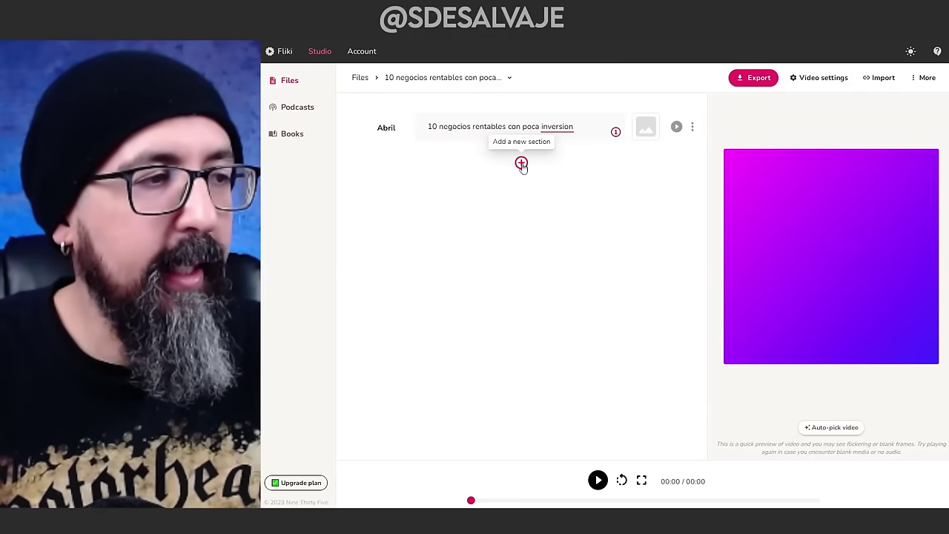
{"action": "left_click", "coordinate": [521, 164]}
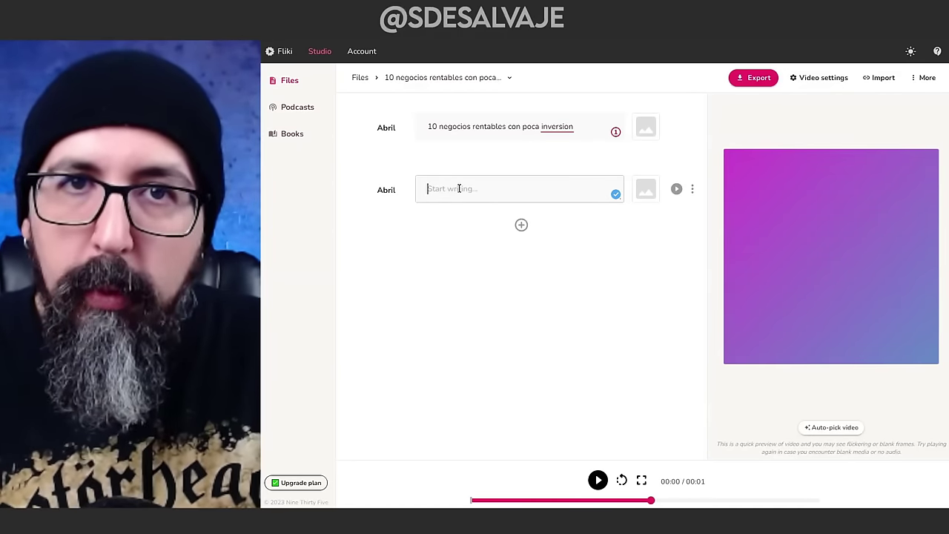
{"action": "key", "text": "ctrl+v"}
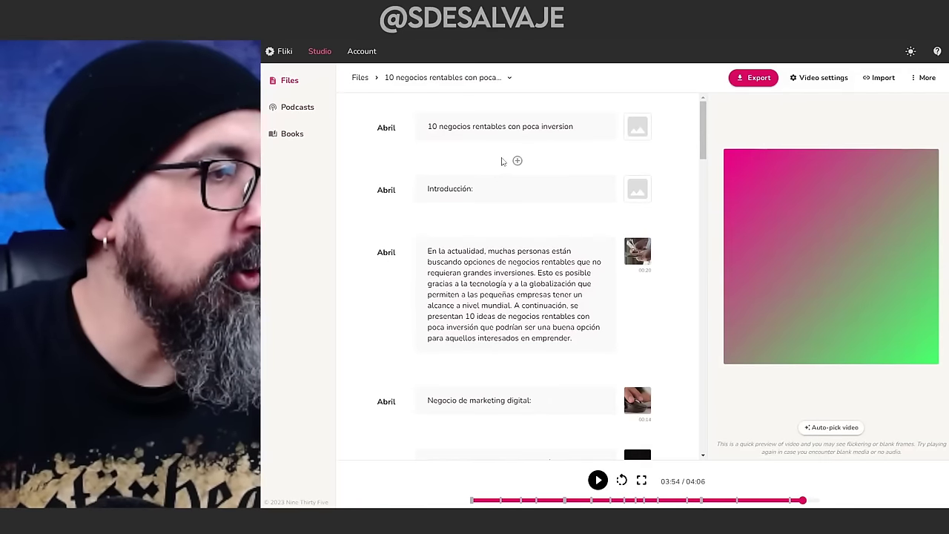
- Look through the pasted script sections and the media assigned to them, from the introduction to the conclusion
{"action": "scroll", "coordinate": [543, 238], "scroll_direction": "down", "scroll_amount": 10}
{"action": "scroll", "coordinate": [543, 238], "scroll_direction": "down", "scroll_amount": 10}
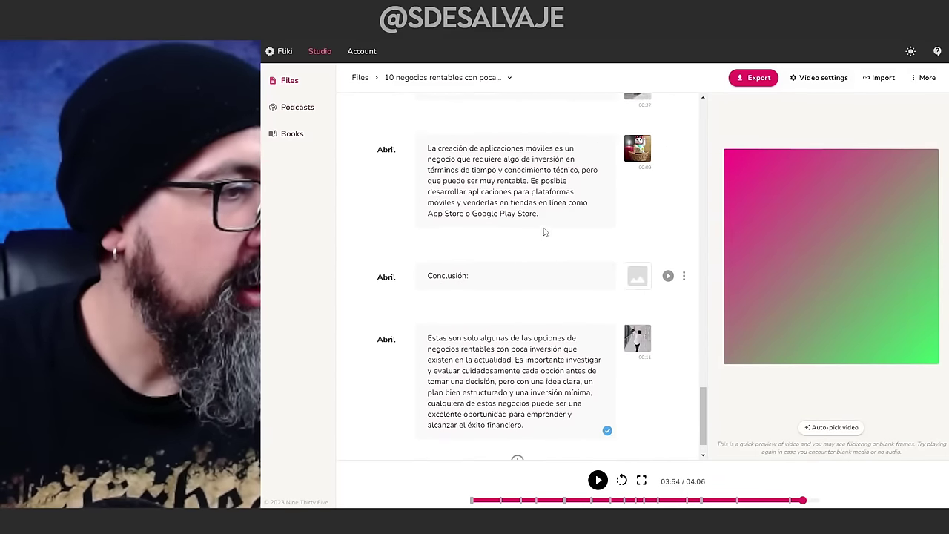
{"action": "scroll", "coordinate": [543, 236], "scroll_direction": "up", "scroll_amount": 4}
{"action": "scroll", "coordinate": [543, 232], "scroll_direction": "up", "scroll_amount": 5}
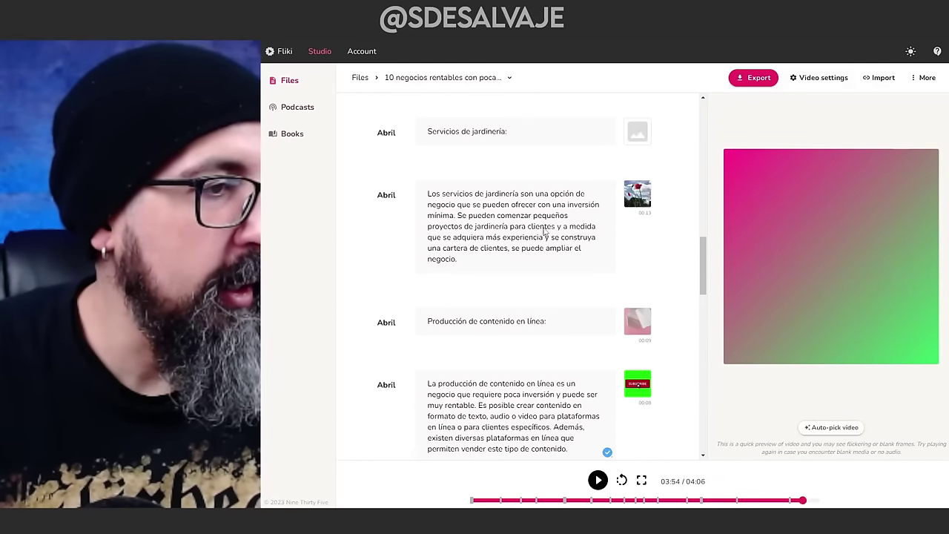
{"action": "scroll", "coordinate": [637, 202], "scroll_direction": "up", "scroll_amount": 5}
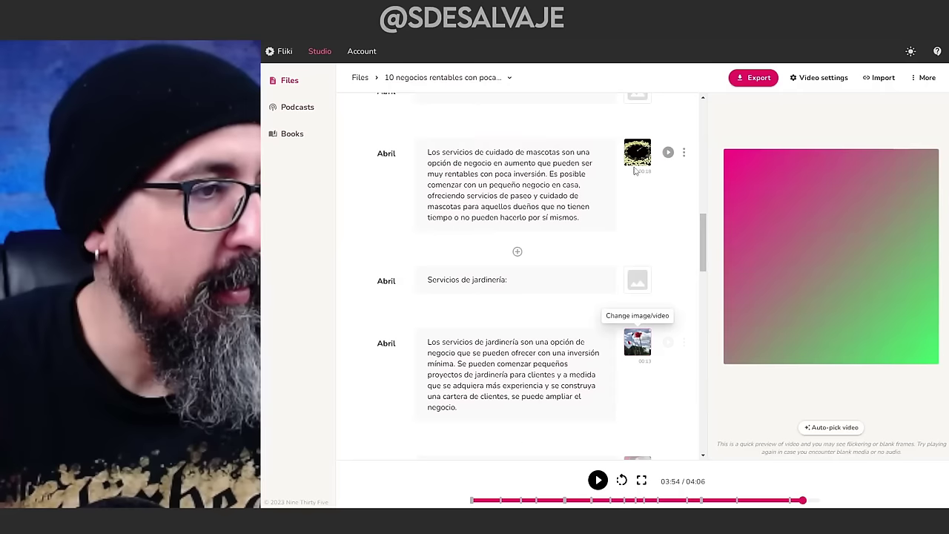
{"action": "scroll", "coordinate": [637, 207], "scroll_direction": "up", "scroll_amount": 2}
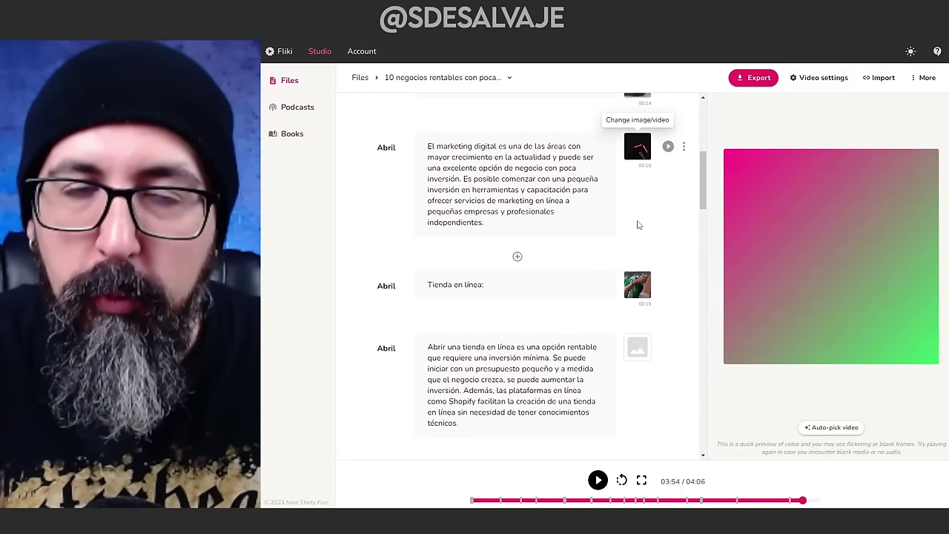
{"action": "scroll", "coordinate": [502, 211], "scroll_direction": "up", "scroll_amount": 4}
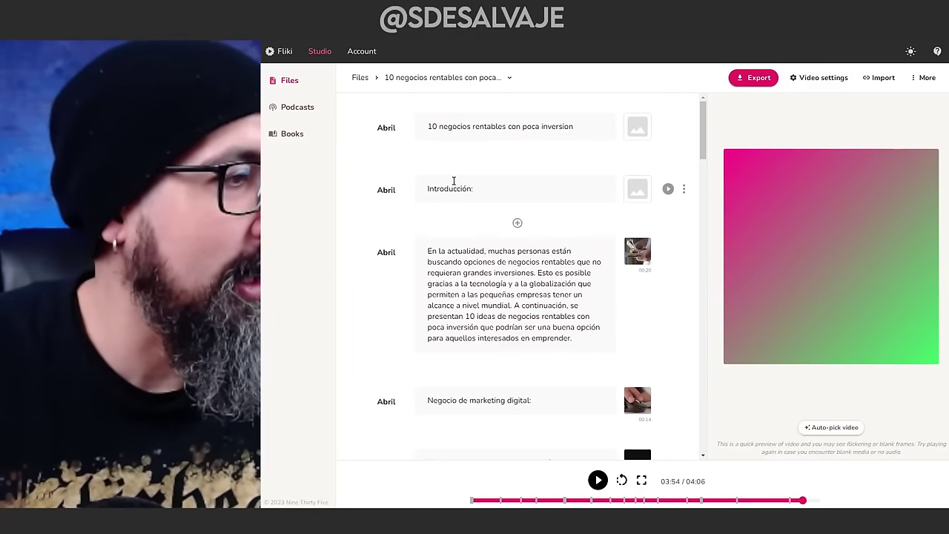
- Delete the "Introducción:", "10 negocios rentables con poca inversion" and "Conclusión:" heading sections from the script
{"action": "left_click", "coordinate": [683, 188]}
{"action": "left_click", "coordinate": [705, 372]}
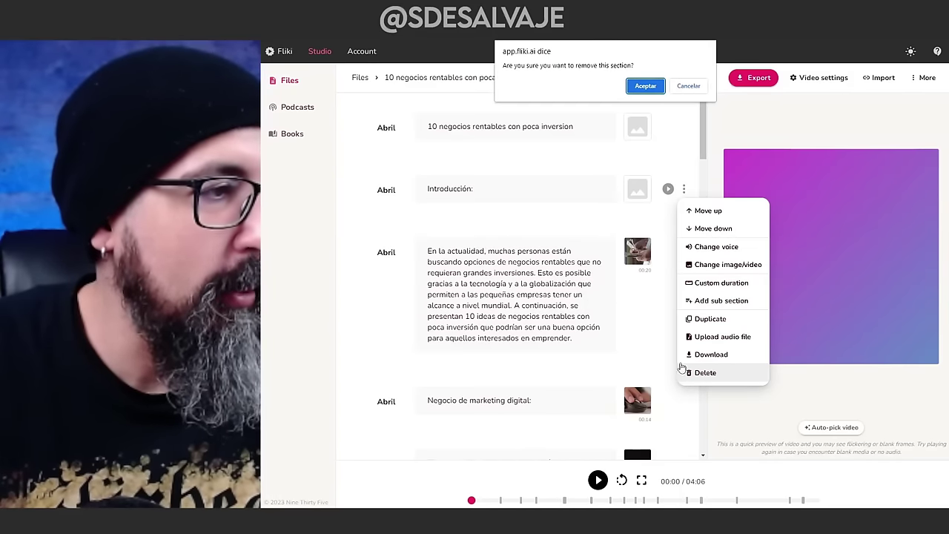
{"action": "left_click", "coordinate": [643, 86]}
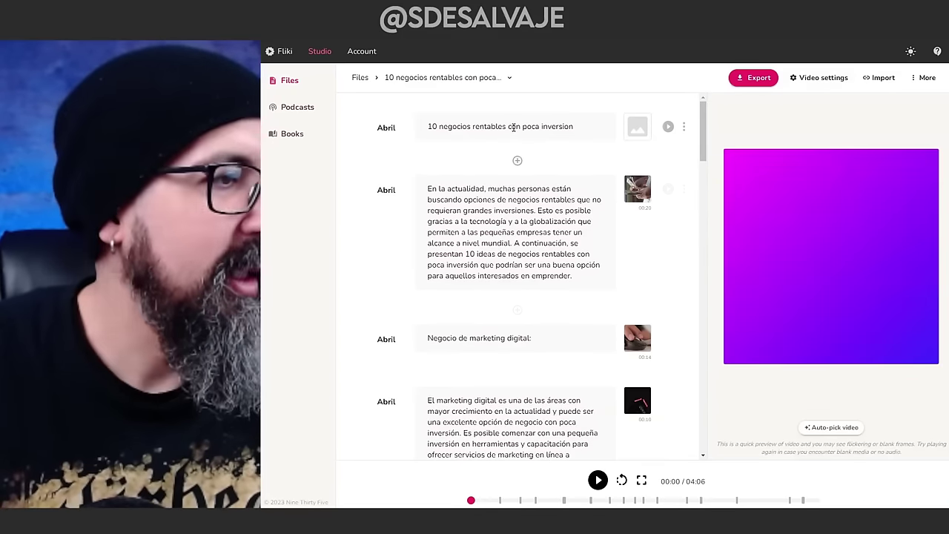
{"action": "left_click", "coordinate": [684, 127]}
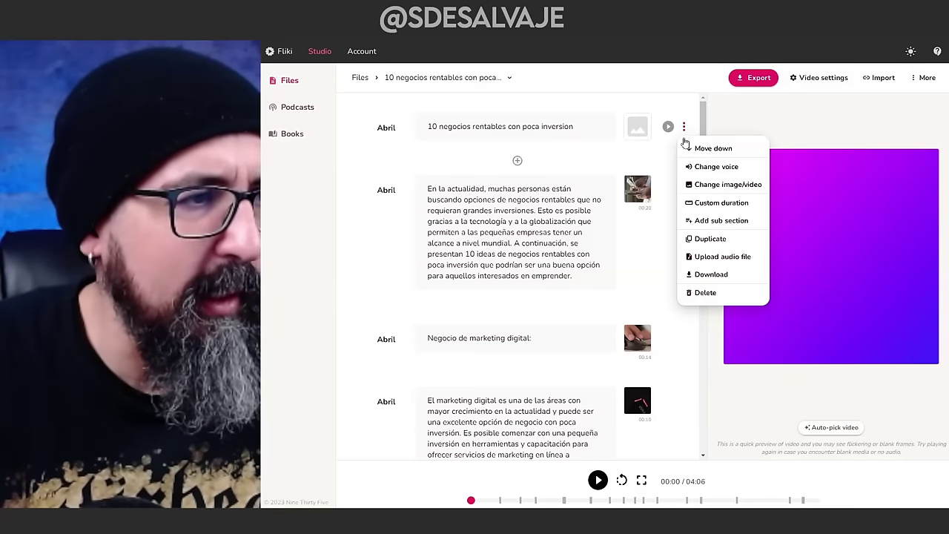
{"action": "left_click", "coordinate": [718, 293]}
{"action": "left_click", "coordinate": [683, 238]}
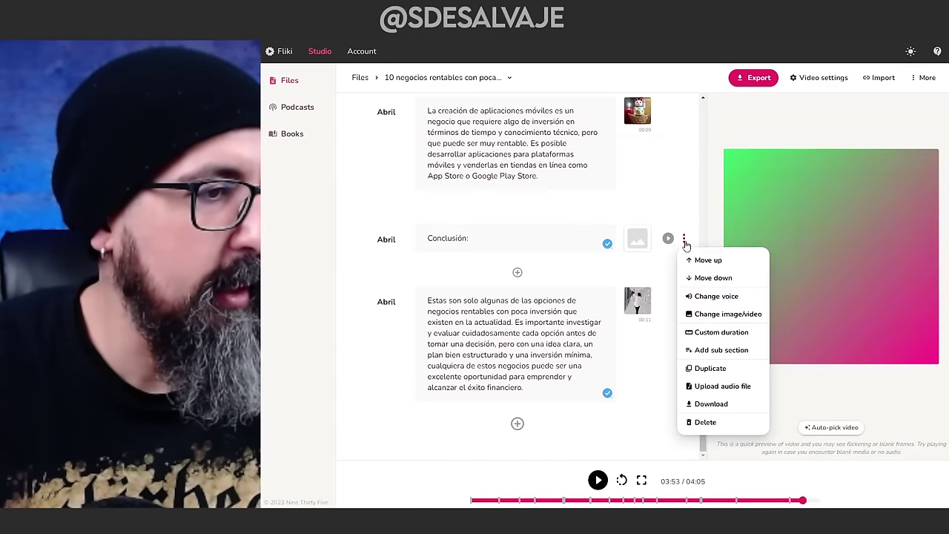
{"action": "left_click", "coordinate": [721, 423]}
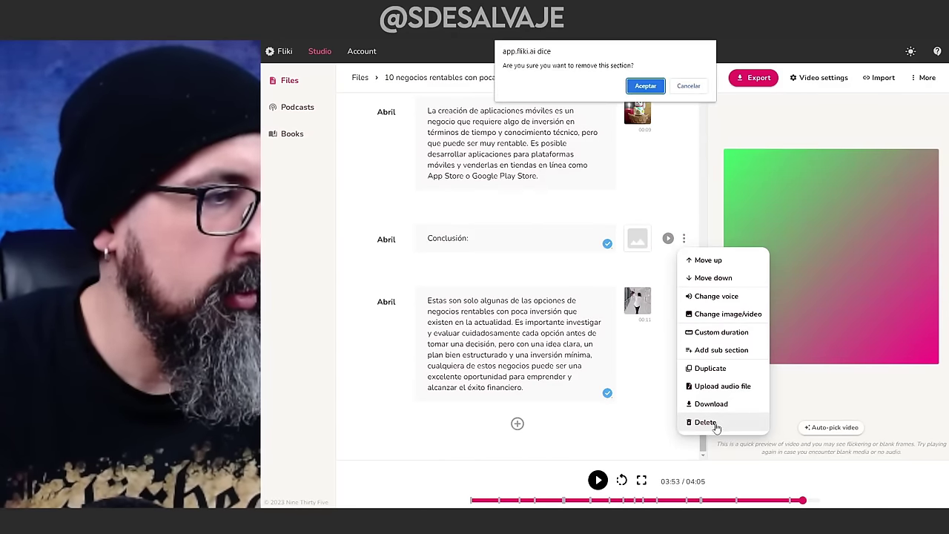
{"action": "left_click", "coordinate": [644, 85]}
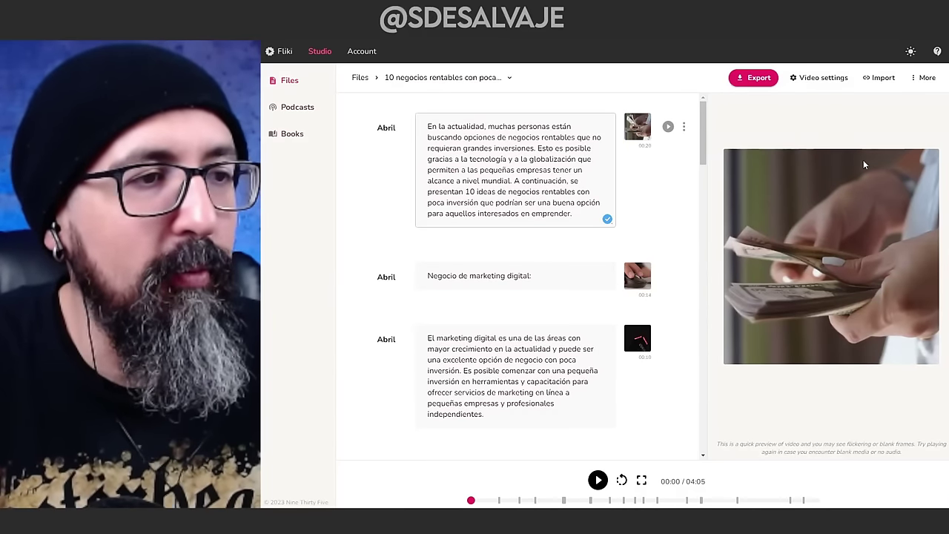
- In the video settings, set the size to Landscape (YouTube, Facebook, Twitter, LinkedIn)
{"action": "left_click", "coordinate": [820, 81]}
{"action": "left_click", "coordinate": [716, 185]}
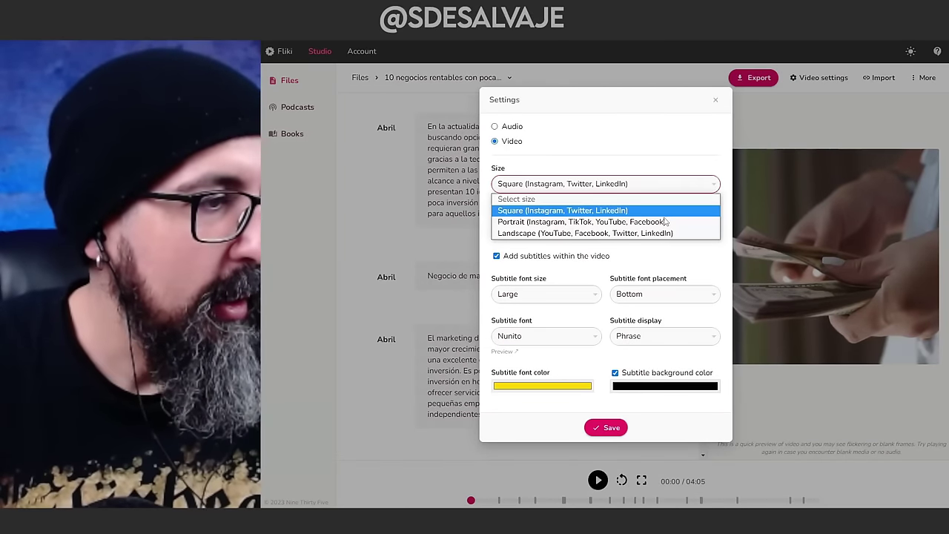
{"action": "left_click", "coordinate": [641, 234]}
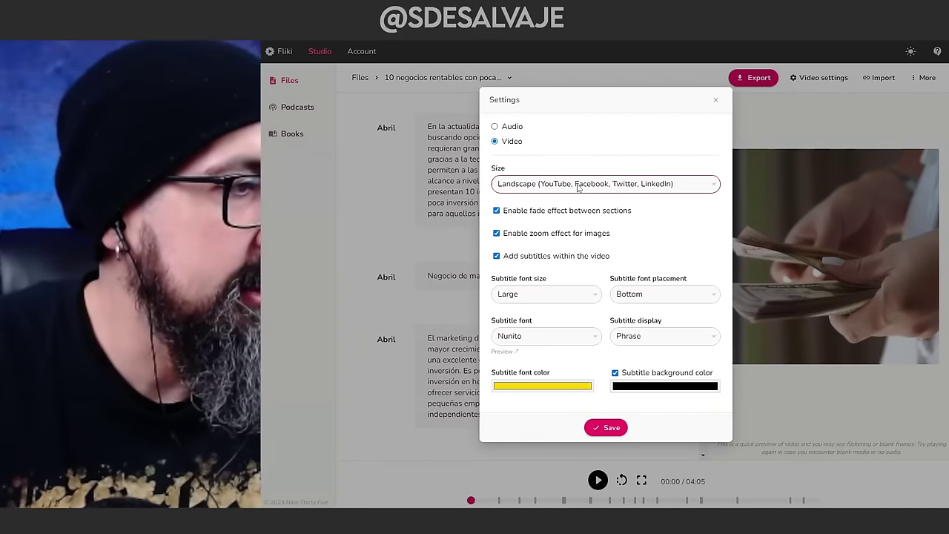
- Set the subtitle font color to white and the subtitle font to Roboto, and save the settings
{"action": "left_click", "coordinate": [555, 386]}
{"action": "left_click_drag", "start_coordinate": [519, 276], "coordinate": [497, 261]}
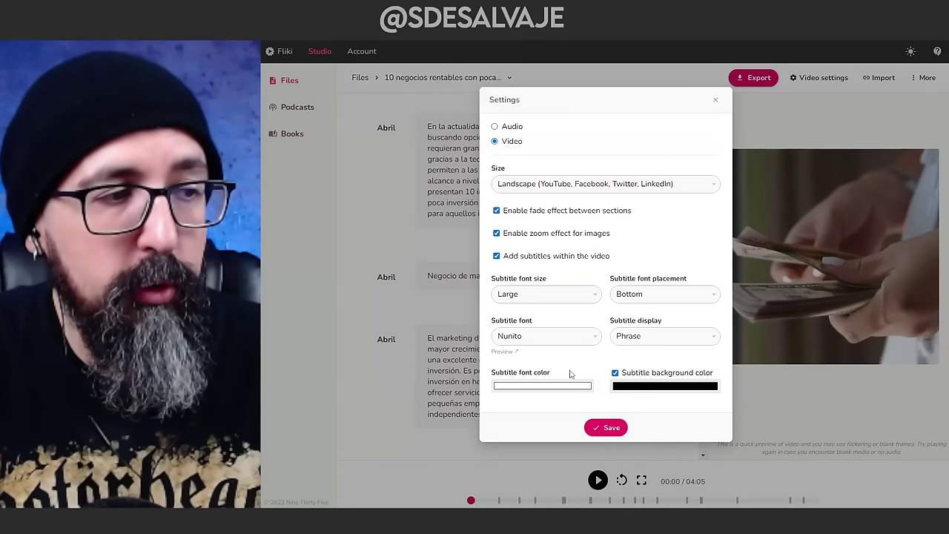
{"action": "left_click", "coordinate": [571, 336]}
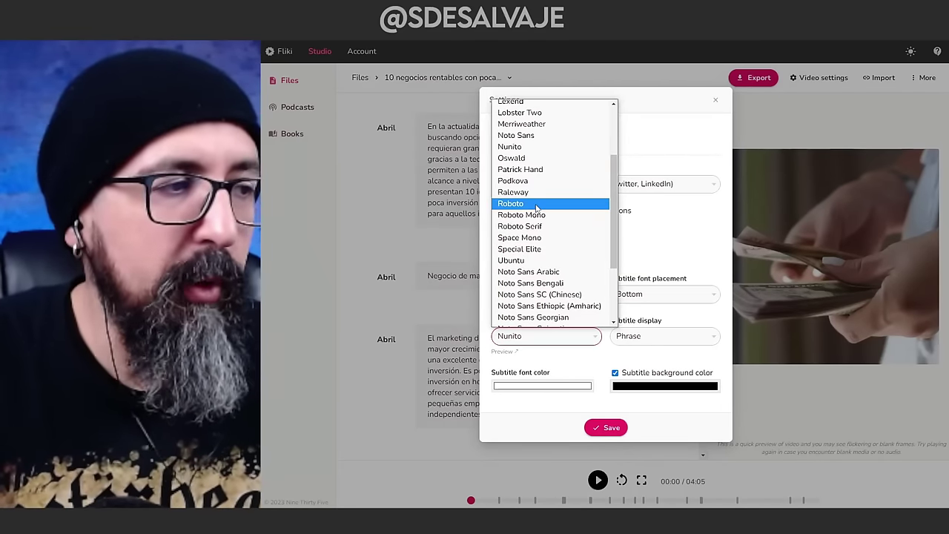
{"action": "left_click", "coordinate": [537, 204]}
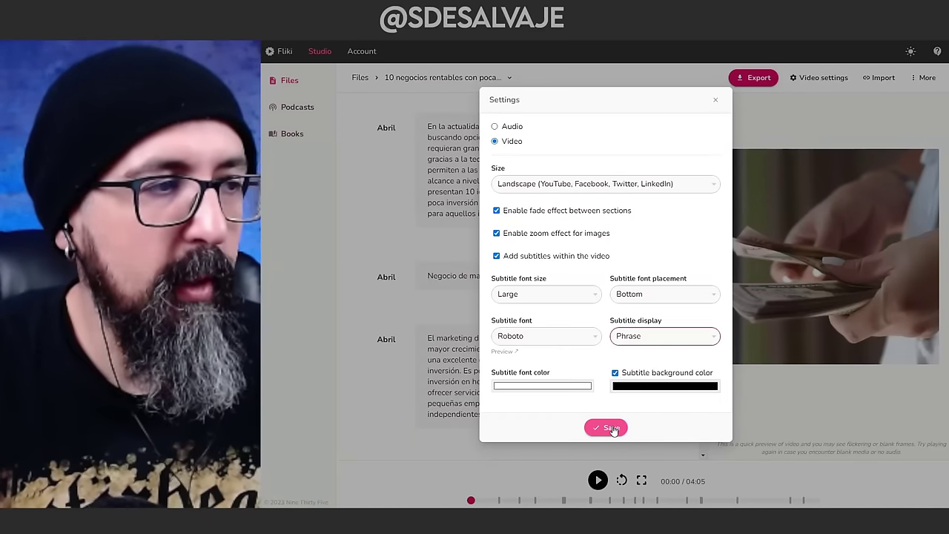
{"action": "left_click", "coordinate": [609, 428]}
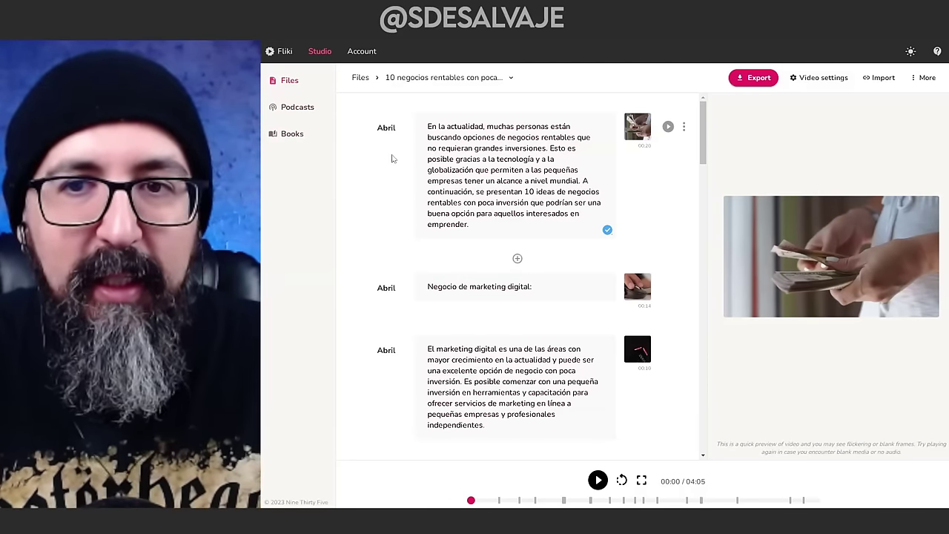
- Examine the voice options for the first section, including language and gender filters, and listen to the Arnau and Estrella samples
{"action": "left_click", "coordinate": [385, 129]}
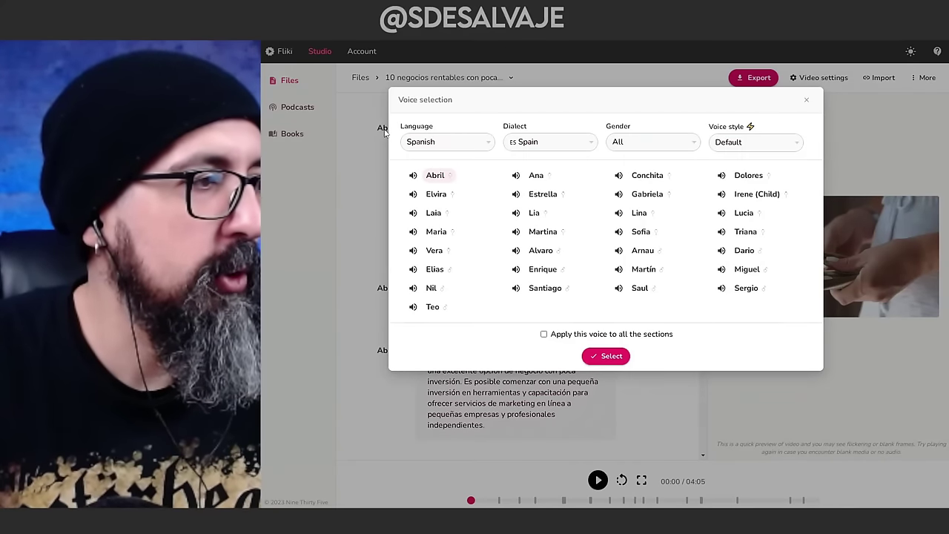
{"action": "left_click", "coordinate": [487, 143]}
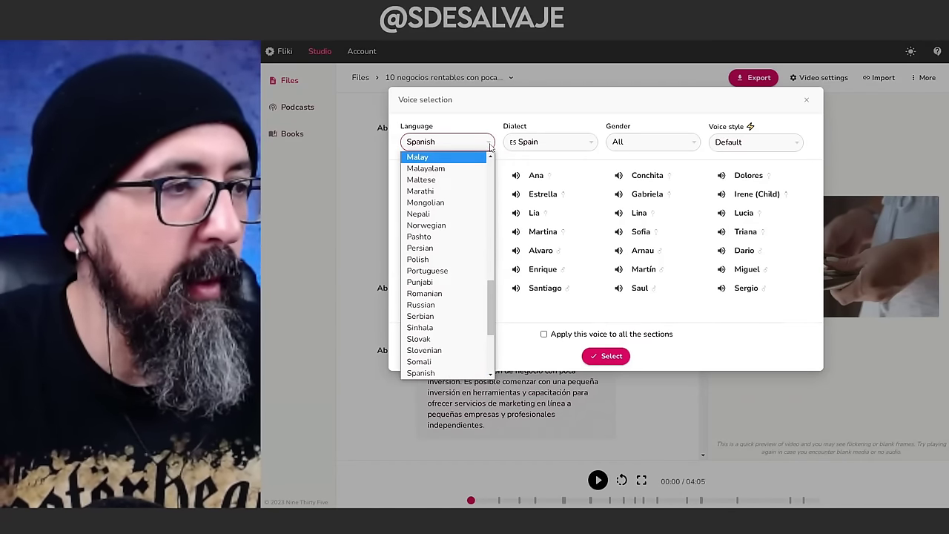
{"action": "left_click", "coordinate": [489, 146]}
{"action": "left_click", "coordinate": [656, 143]}
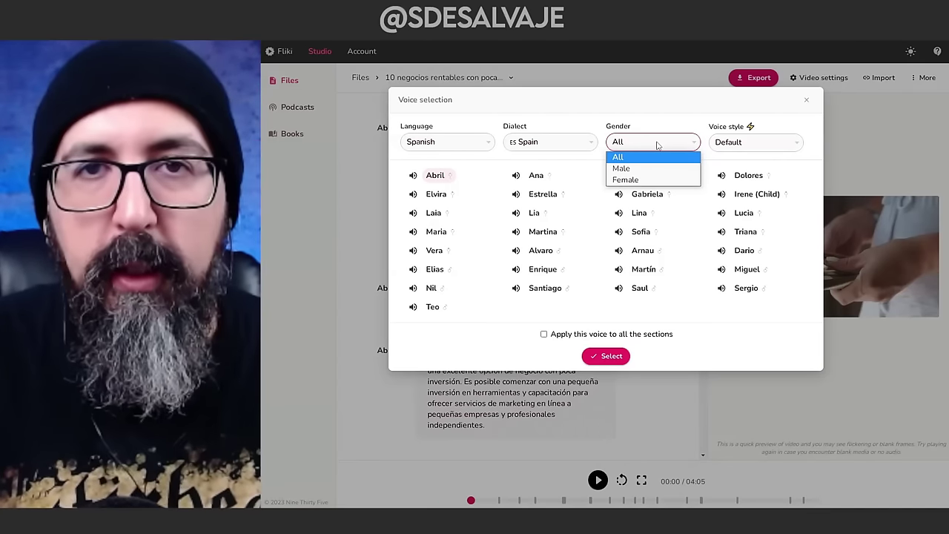
{"action": "left_click", "coordinate": [581, 245]}
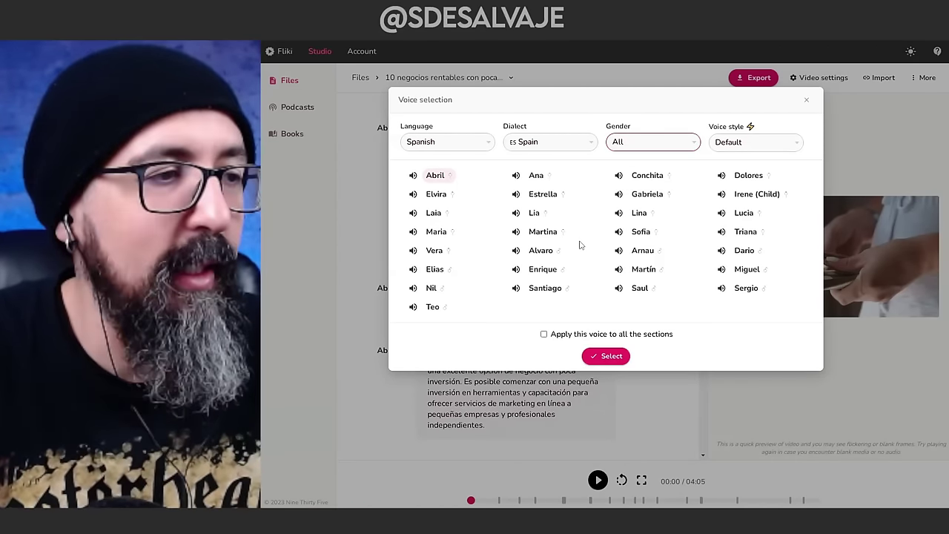
{"action": "left_click", "coordinate": [619, 253]}
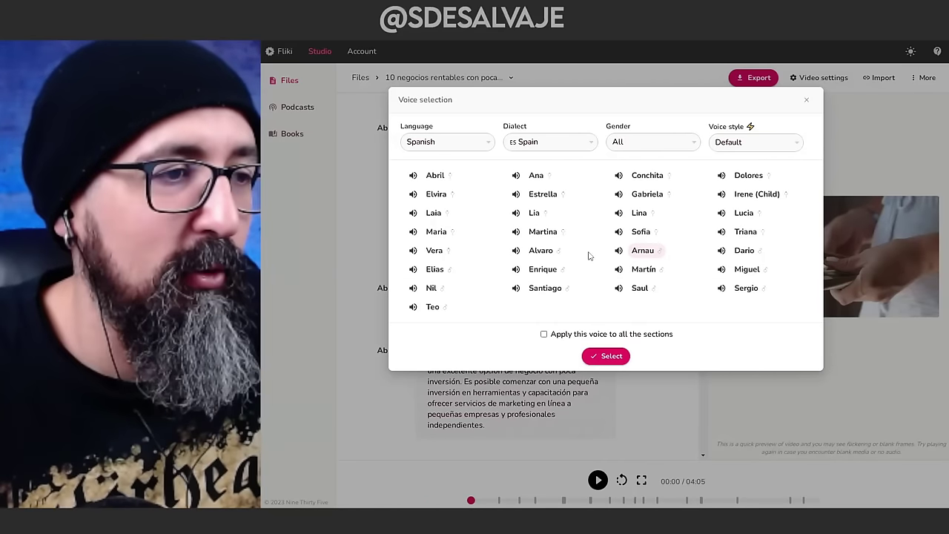
{"action": "left_click", "coordinate": [516, 195]}
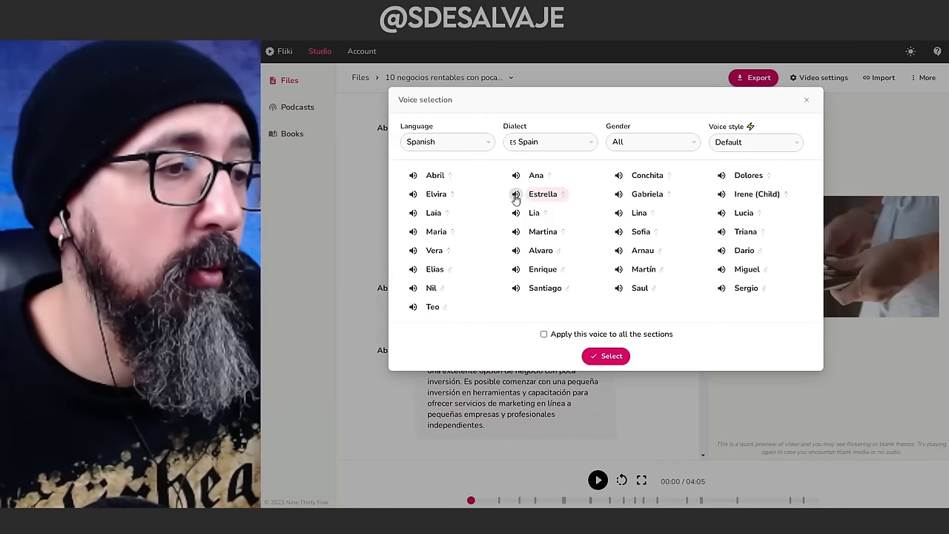
- Apply the Arnau voice to all the sections and play the first section's narration
{"action": "left_click", "coordinate": [639, 253]}
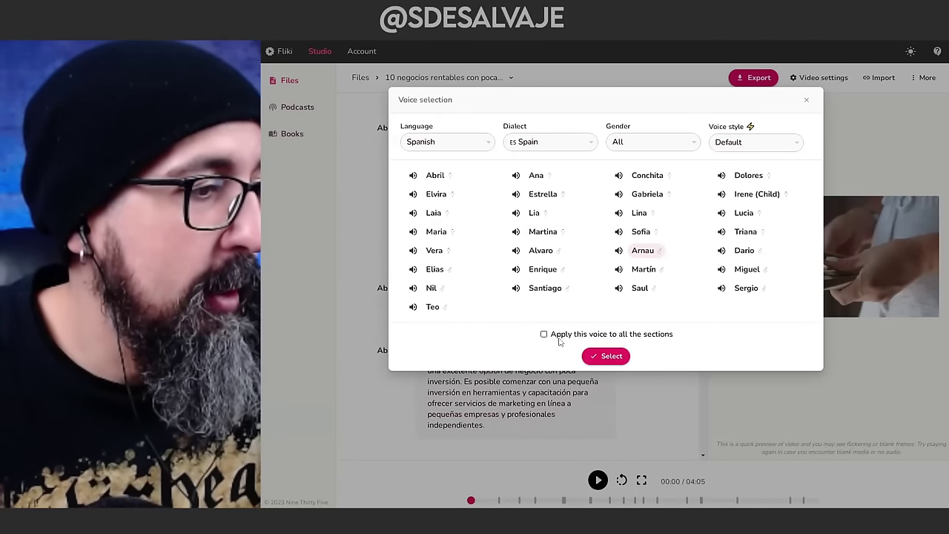
{"action": "left_click", "coordinate": [610, 356]}
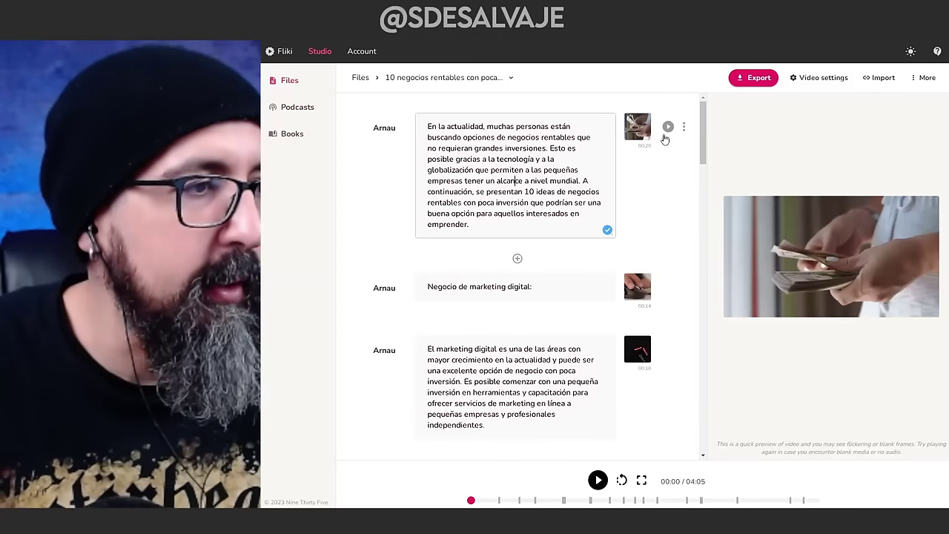
{"action": "left_click", "coordinate": [667, 127]}
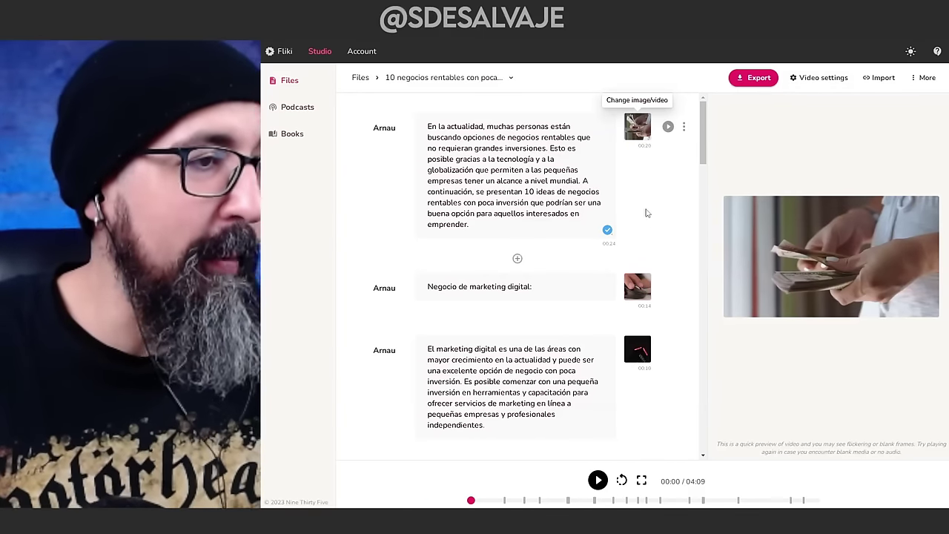
- Auto-pick a video for the section beginning "Abrir una tienda en línea", which has no media
{"action": "scroll", "coordinate": [639, 277], "scroll_direction": "down", "scroll_amount": 1}
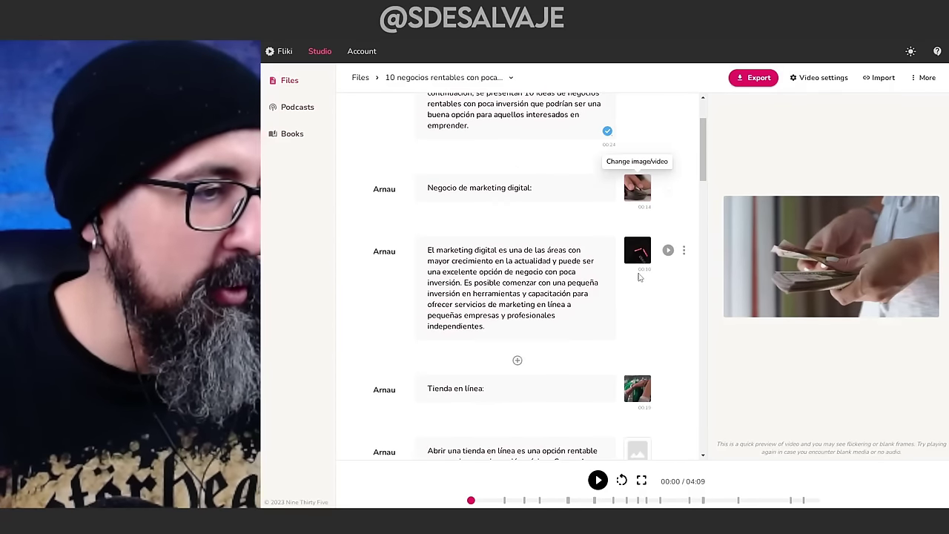
{"action": "scroll", "coordinate": [639, 255], "scroll_direction": "down", "scroll_amount": 2}
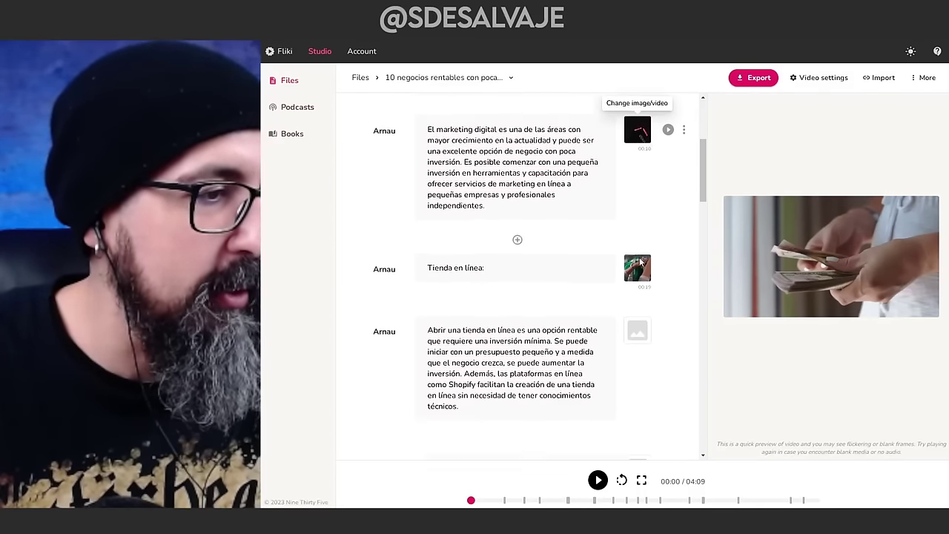
{"action": "left_click", "coordinate": [568, 271]}
{"action": "left_click", "coordinate": [566, 263]}
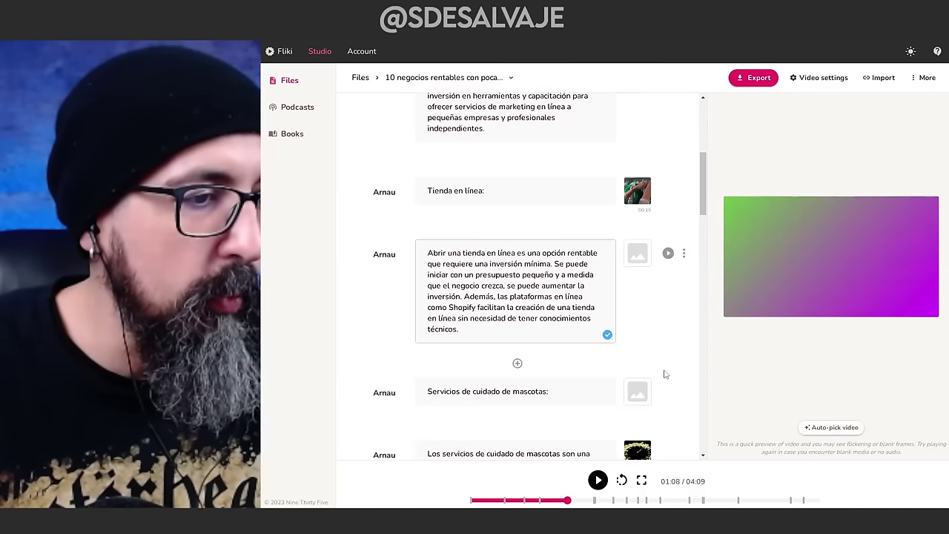
{"action": "left_click", "coordinate": [831, 428]}
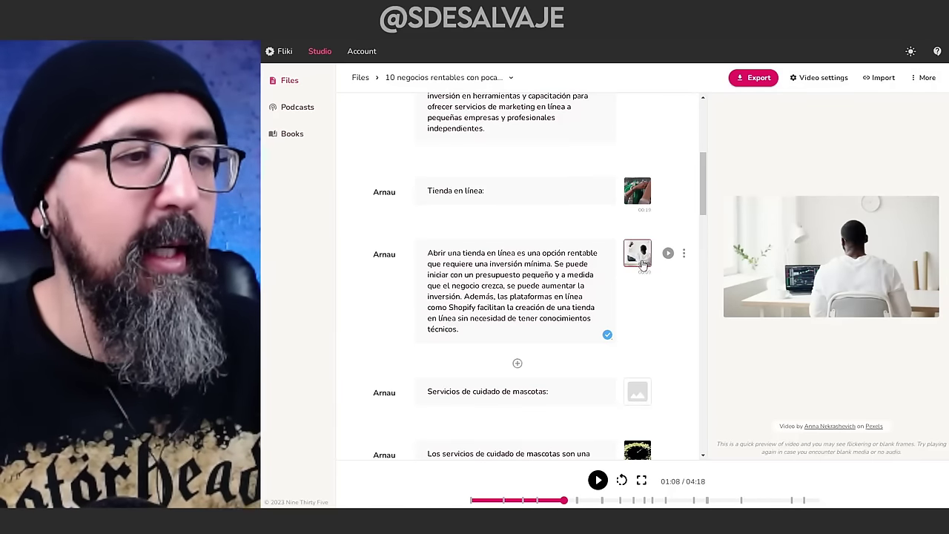
- For the "Servicios de cuidado de mascotas:" section, search the stock library for "pets" and choose the "dog-jumping-towards-her-master" video
{"action": "scroll", "coordinate": [668, 319], "scroll_direction": "down", "scroll_amount": 3}
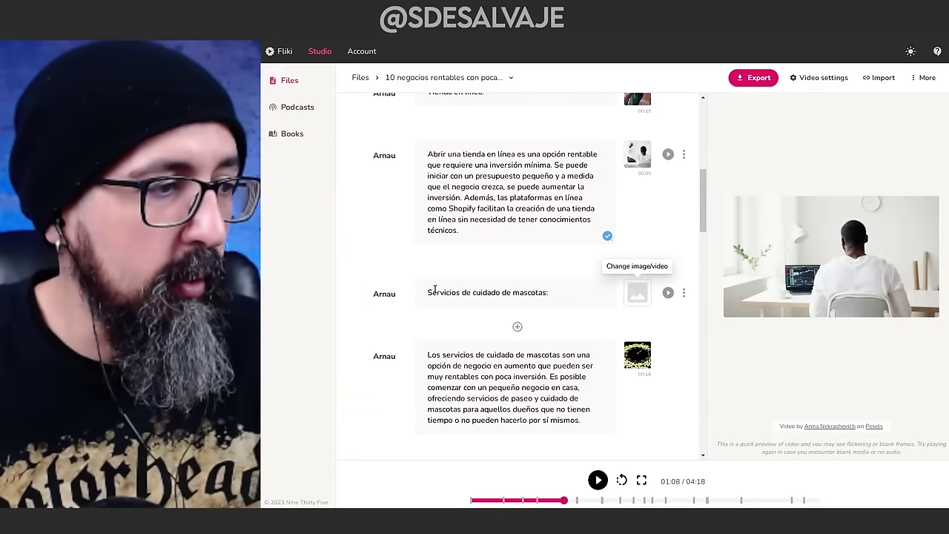
{"action": "left_click", "coordinate": [639, 293]}
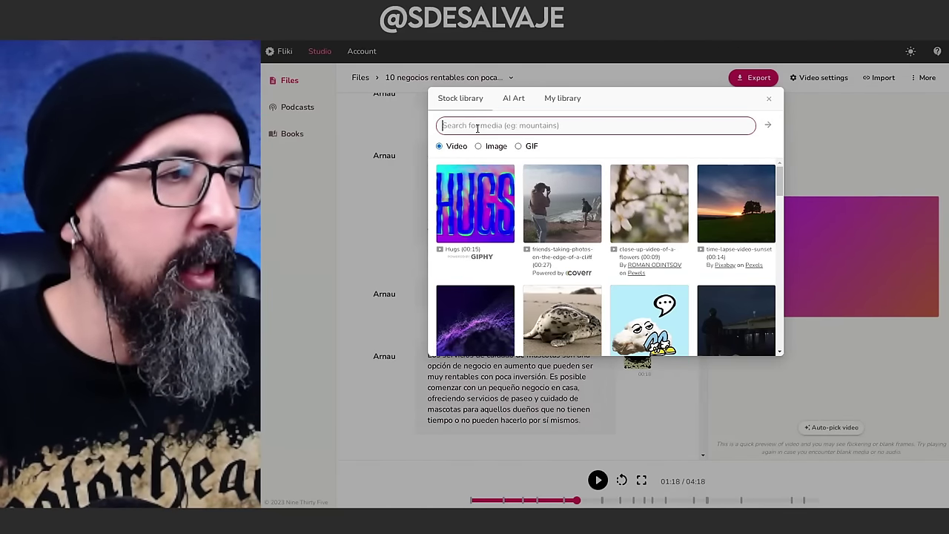
{"action": "type", "text": "pets"}
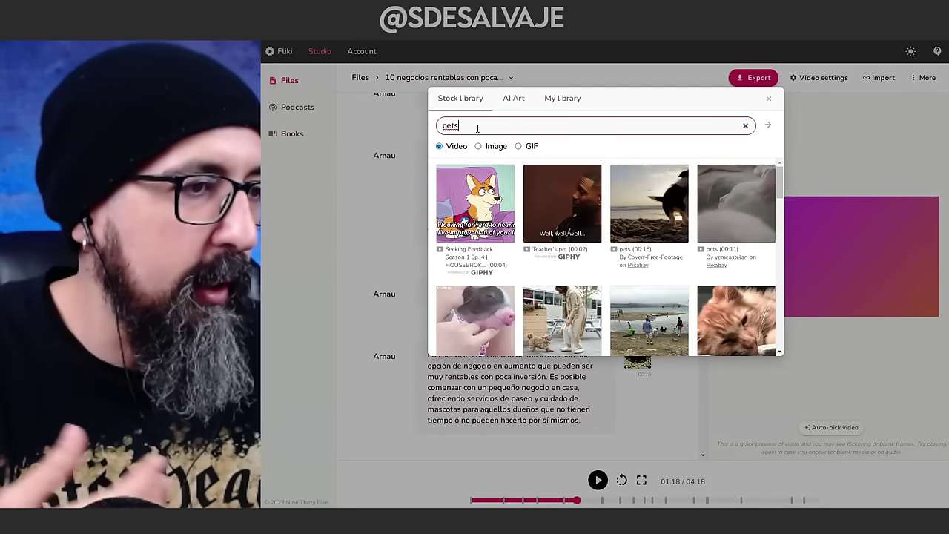
{"action": "scroll", "coordinate": [565, 310], "scroll_direction": "down", "scroll_amount": 1}
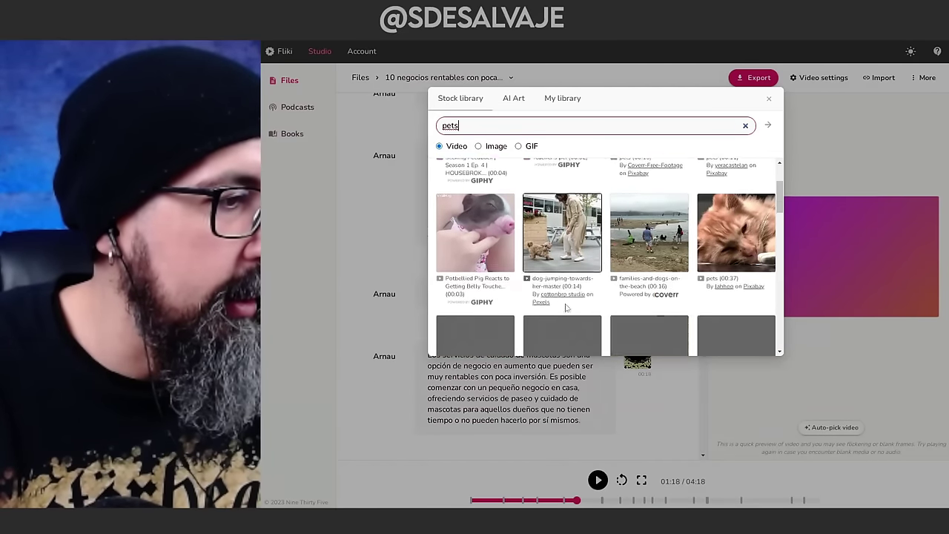
{"action": "left_click", "coordinate": [561, 232]}
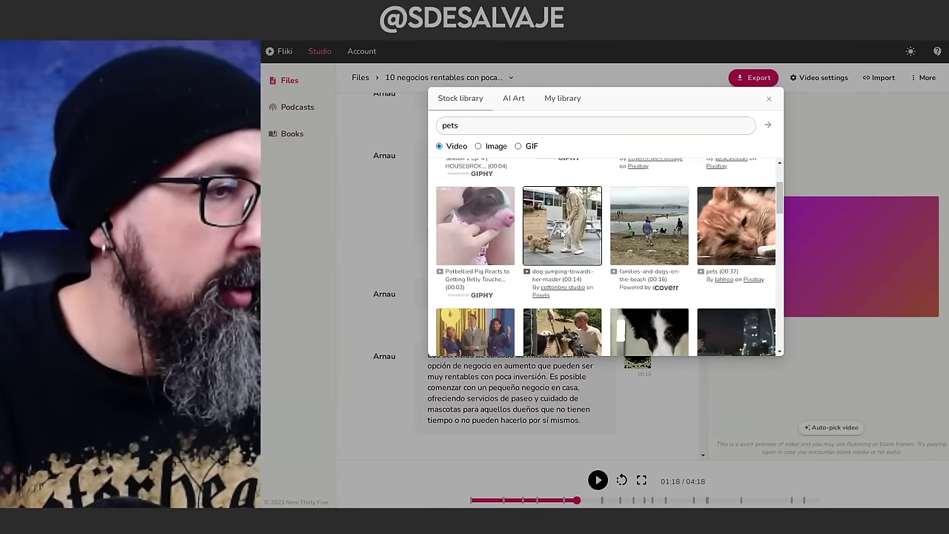
- Insert the "dog-jumping-towards-her-master" video and remove the trailing colon from the "Servicios de cuidado de mascotas" heading
{"action": "left_click", "coordinate": [561, 232]}
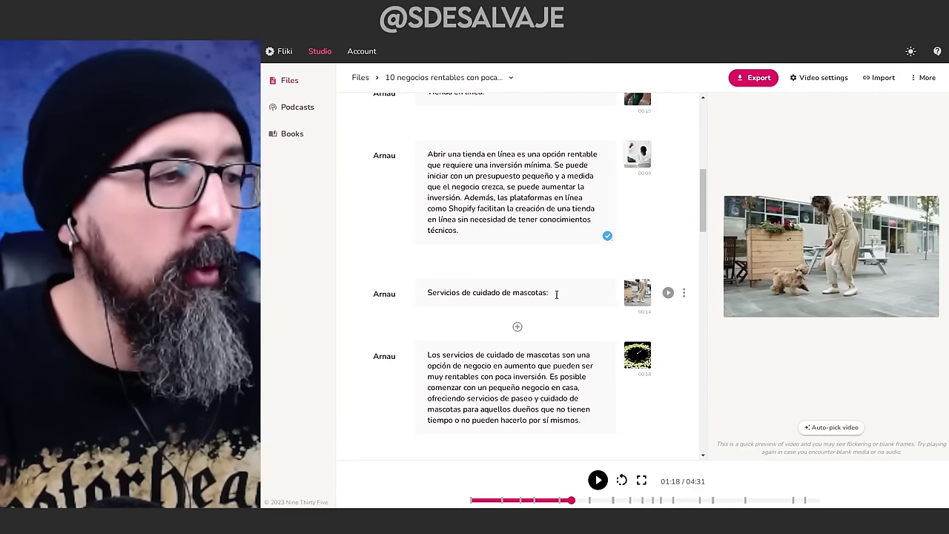
{"action": "left_click", "coordinate": [564, 295]}
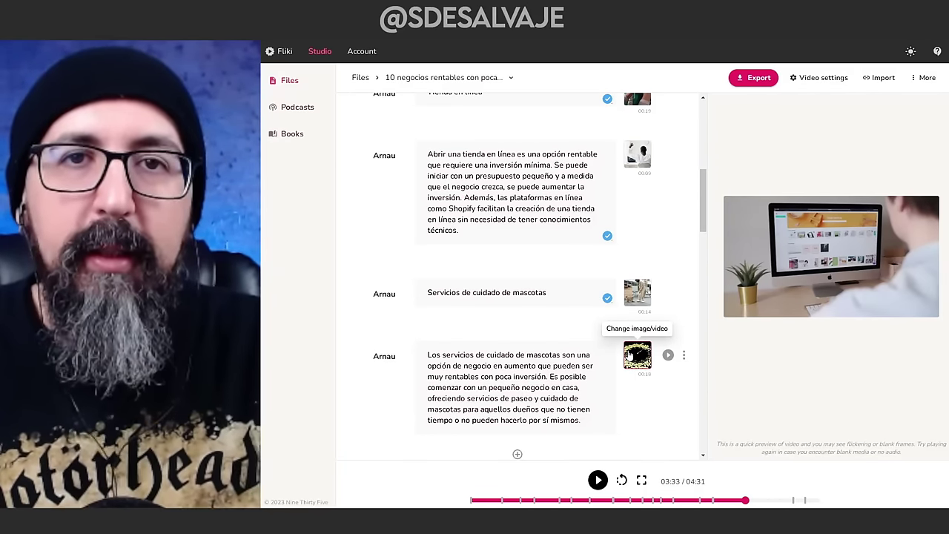
- For the "Servicios de jardinería" heading, search the stock library for "gardener" and insert the "nature-woman-plant-pot" video
{"action": "scroll", "coordinate": [629, 356], "scroll_direction": "down", "scroll_amount": 3}
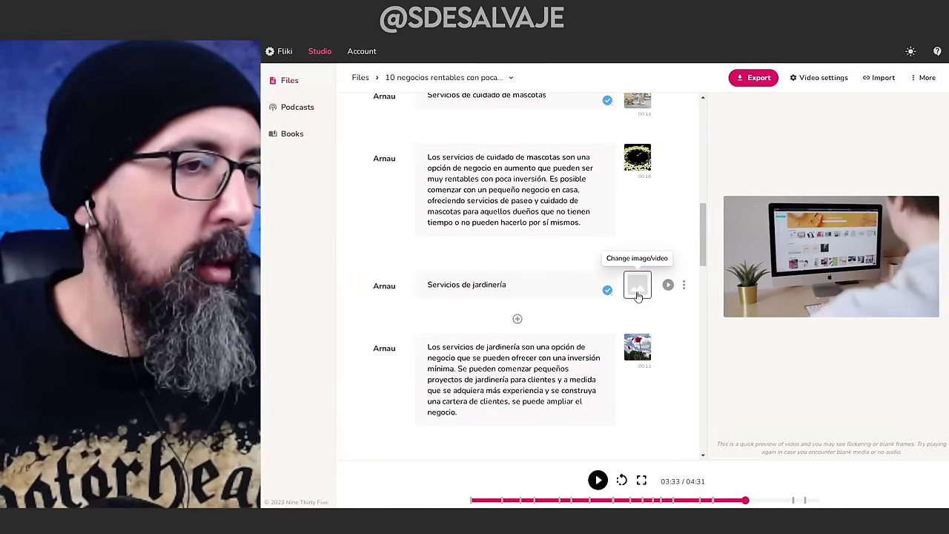
{"action": "left_click", "coordinate": [636, 293]}
{"action": "type", "text": "gardener"}
{"action": "left_click", "coordinate": [591, 145]}
{"action": "left_click", "coordinate": [768, 126]}
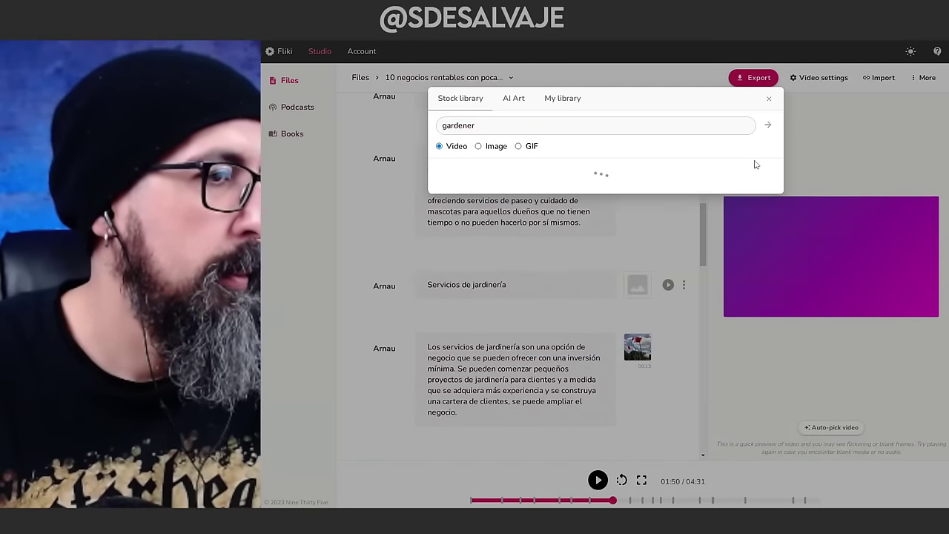
{"action": "scroll", "coordinate": [655, 232], "scroll_direction": "down", "scroll_amount": 2}
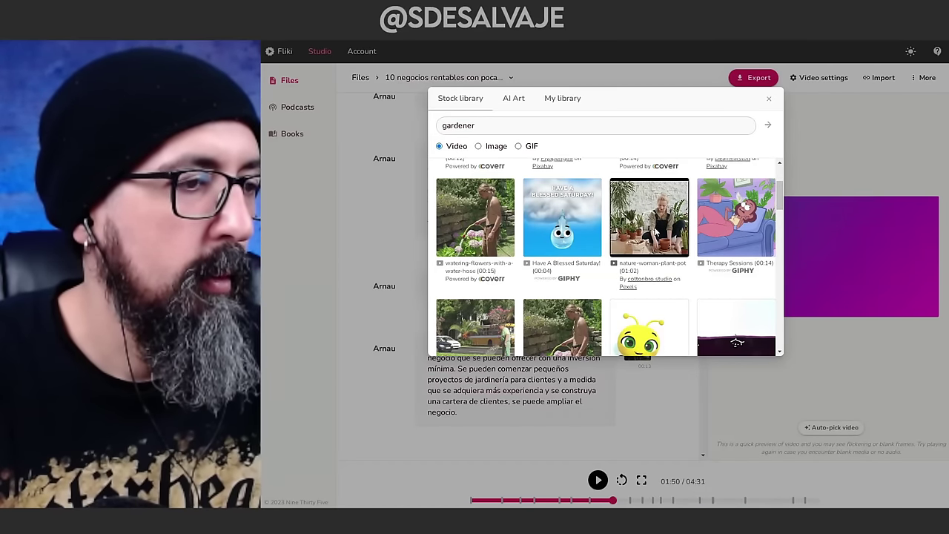
{"action": "left_click", "coordinate": [655, 233]}
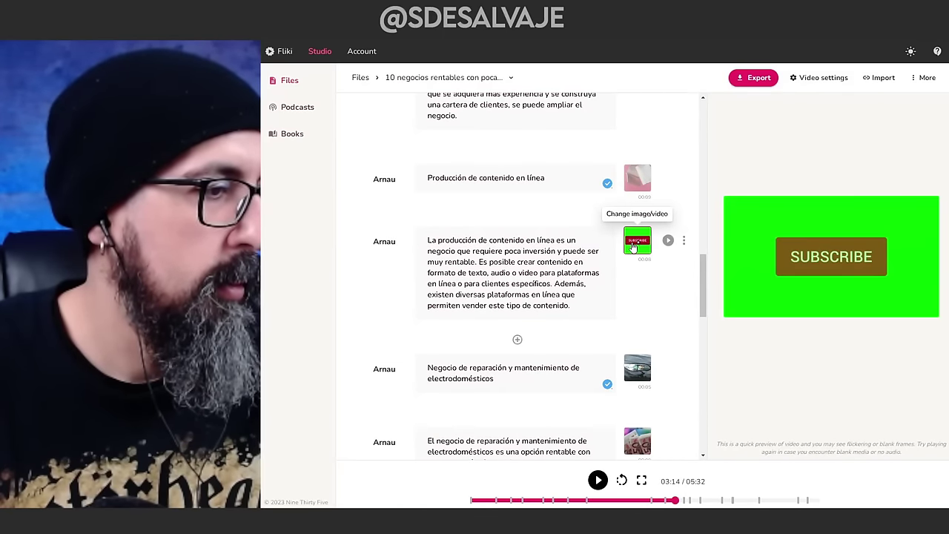
- Replace the "Subscribe" clip of the "La producción de contenido en línea" section with the 32-second "community manager" video, found by searching "community manager"
{"action": "left_click", "coordinate": [634, 246]}
{"action": "type", "text": "community"}
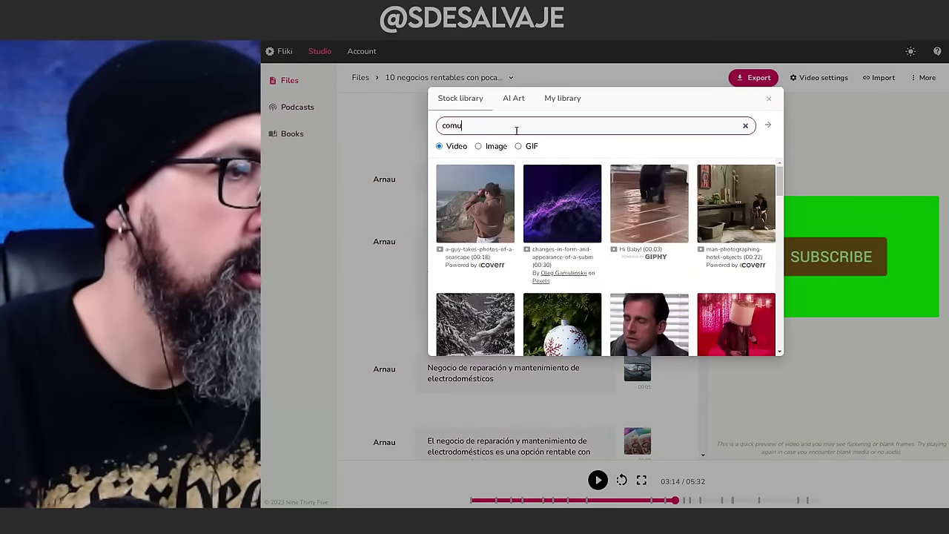
{"action": "type", "text": " manager"}
{"action": "left_click", "coordinate": [767, 125]}
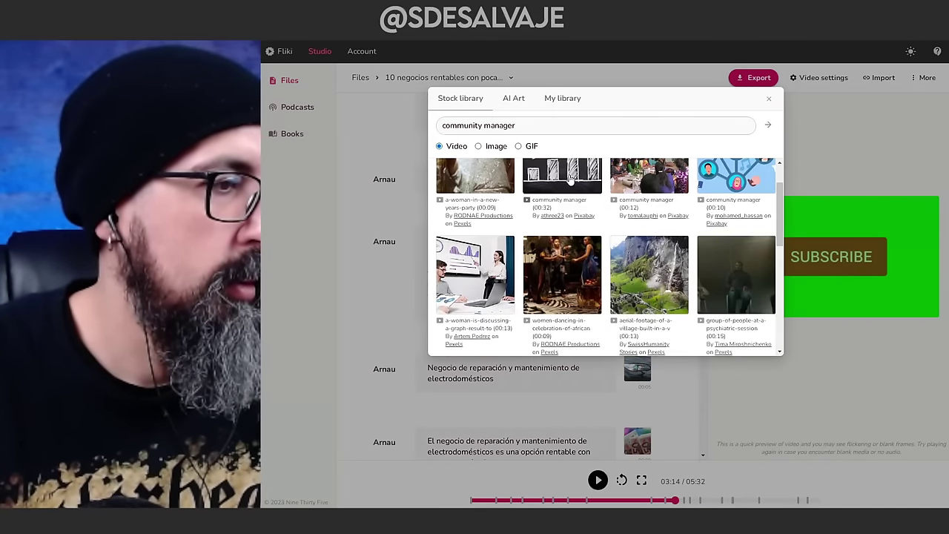
{"action": "left_click", "coordinate": [552, 217]}
- For the "Servicios de limpieza" heading, search the stock library for "cleaning" and insert the "cleaning-a-street-in-paris-france" video
{"action": "scroll", "coordinate": [637, 296], "scroll_direction": "down", "scroll_amount": 5}
{"action": "left_click", "coordinate": [637, 379]}
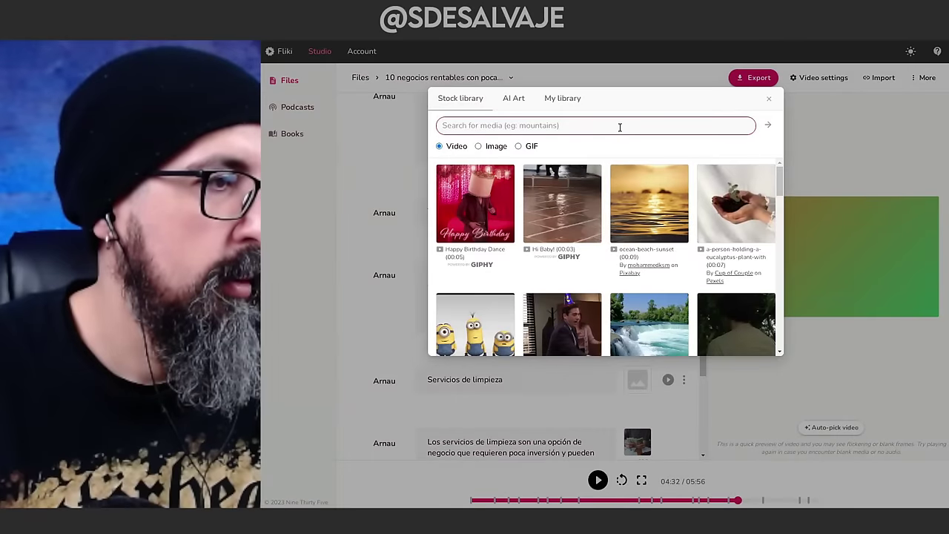
{"action": "type", "text": "cleaning"}
{"action": "key", "text": "Return"}
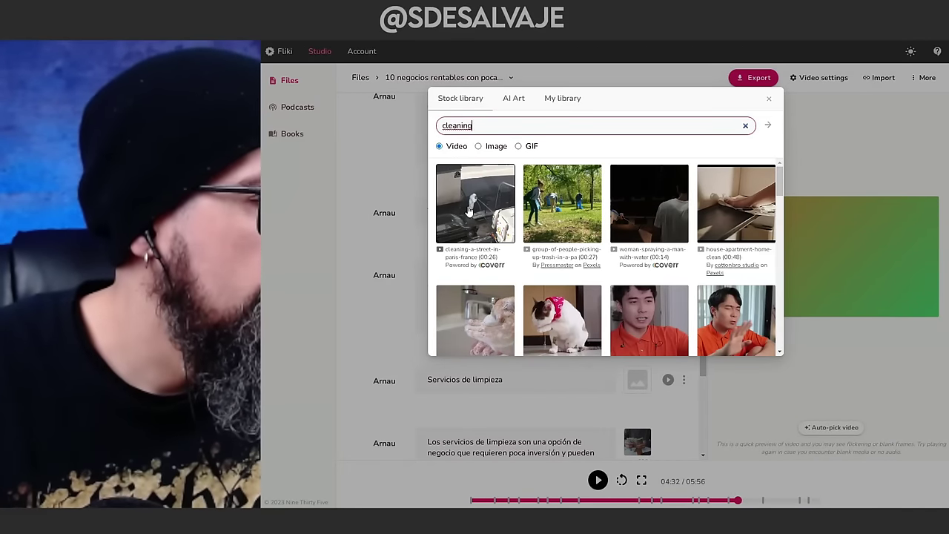
{"action": "left_click", "coordinate": [469, 210]}
- Replace the lucky-cat clip of the "La creación de aplicaciones móviles" section with the 40-second "coding" video, found by searching "coding"
{"action": "scroll", "coordinate": [638, 319], "scroll_direction": "down", "scroll_amount": 5}
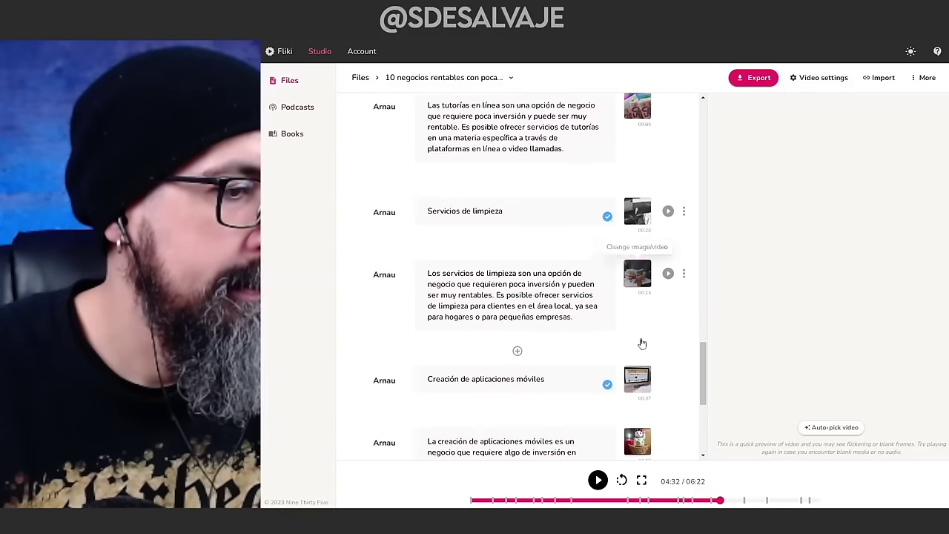
{"action": "left_click", "coordinate": [637, 215]}
{"action": "type", "text": "coding"}
{"action": "key", "text": "Return"}
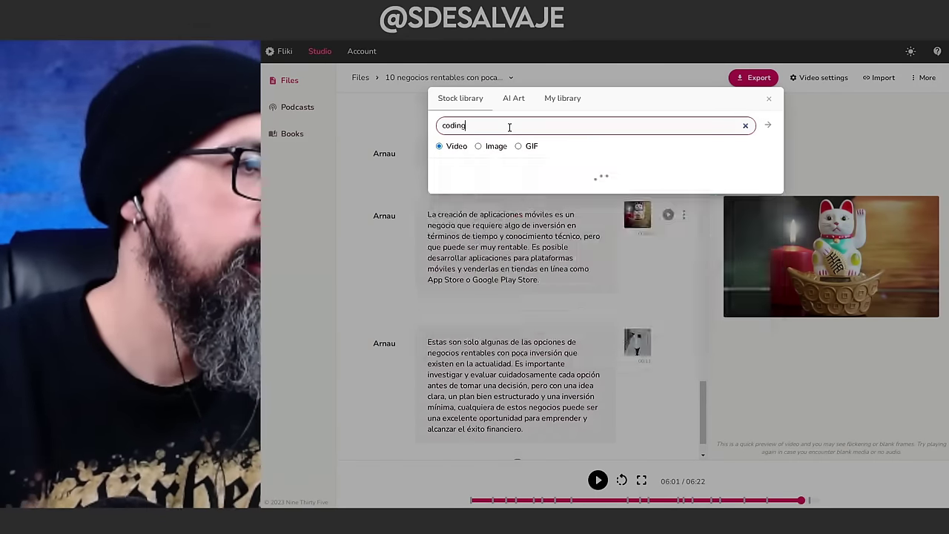
{"action": "scroll", "coordinate": [559, 191], "scroll_direction": "down", "scroll_amount": 1}
{"action": "scroll", "coordinate": [560, 191], "scroll_direction": "up", "scroll_amount": 1}
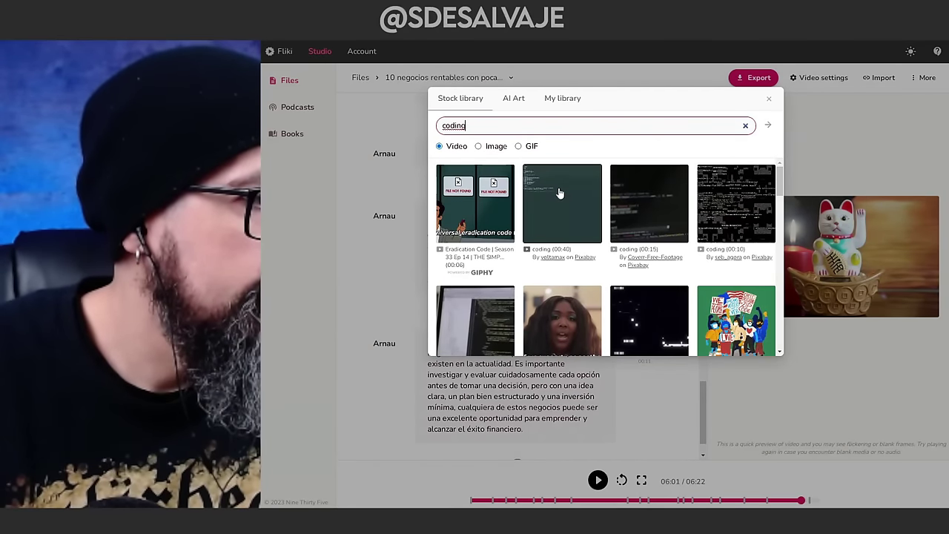
{"action": "left_click", "coordinate": [560, 192]}
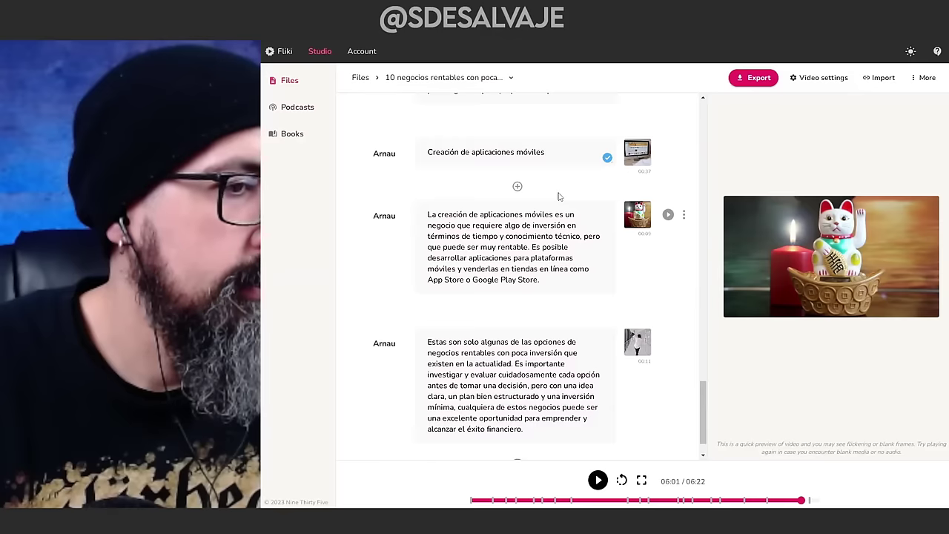
- Review the sections of the script with their assigned media and export the video
{"action": "scroll", "coordinate": [645, 296], "scroll_direction": "down", "scroll_amount": 1}
{"action": "scroll", "coordinate": [561, 333], "scroll_direction": "up", "scroll_amount": 15}
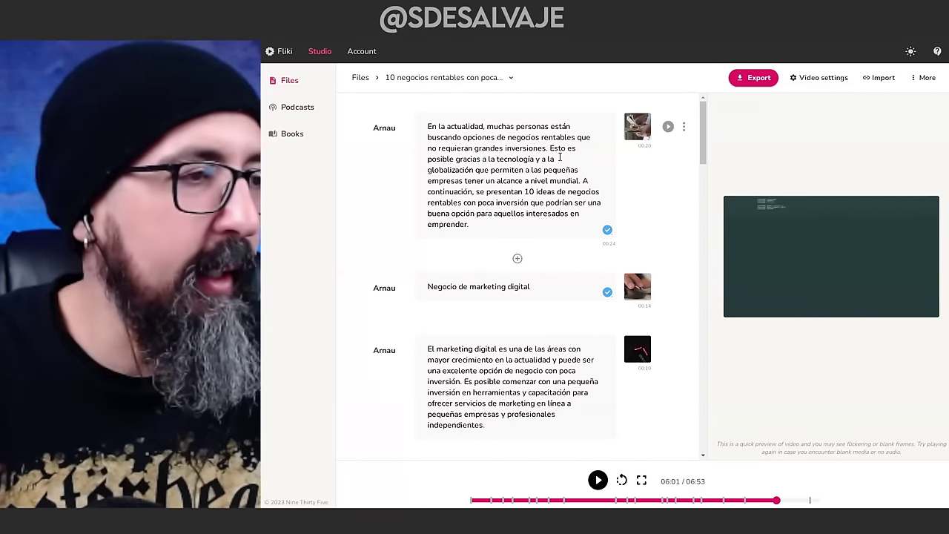
{"action": "scroll", "coordinate": [559, 157], "scroll_direction": "down", "scroll_amount": 12}
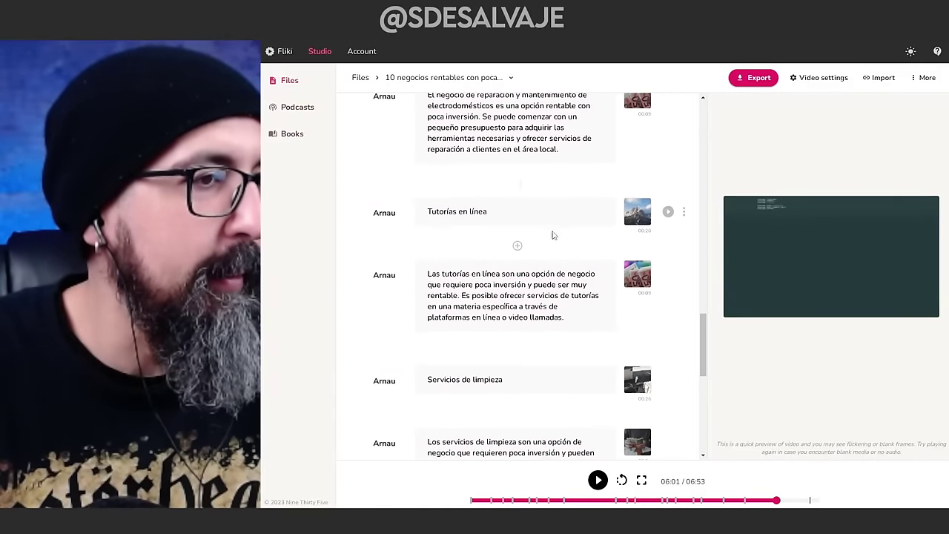
{"action": "scroll", "coordinate": [552, 237], "scroll_direction": "up", "scroll_amount": 15}
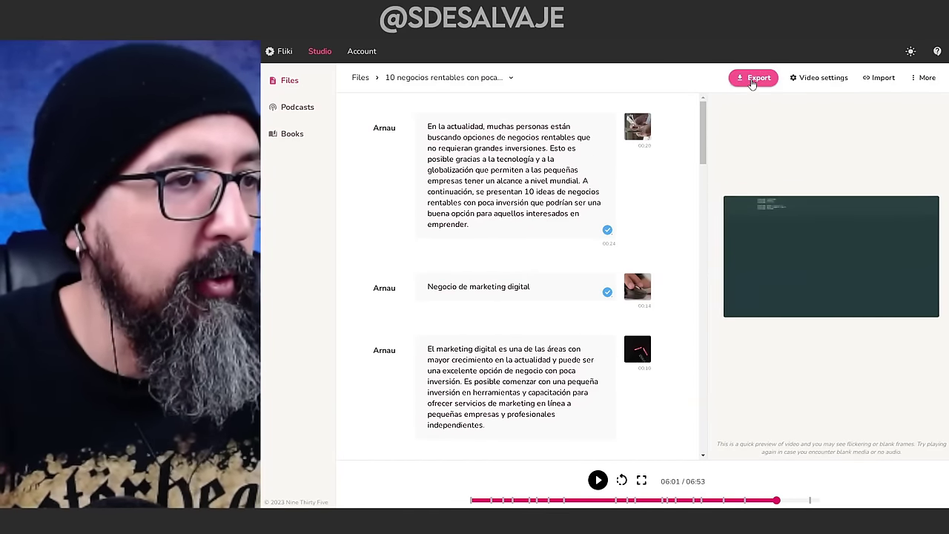
{"action": "left_click", "coordinate": [753, 77]}
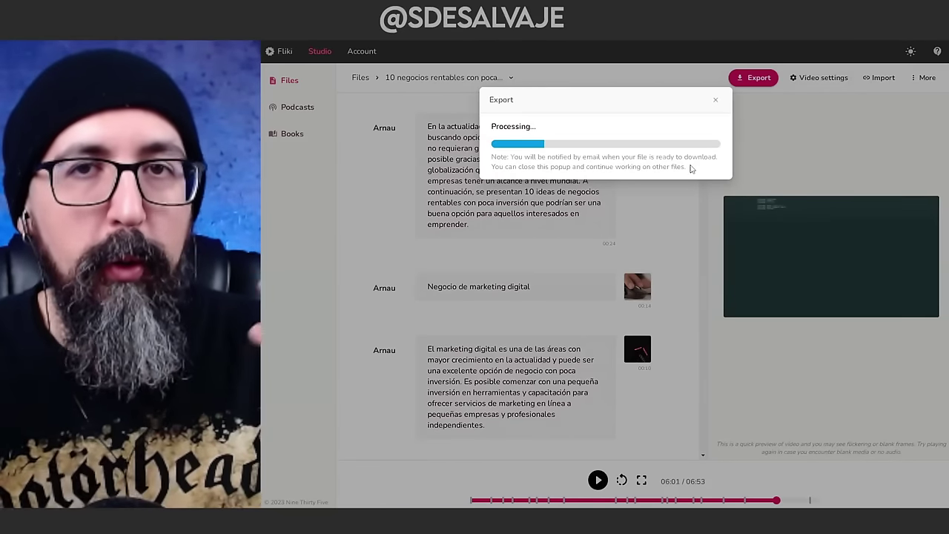
{"action": "left_click_drag", "start_coordinate": [689, 168], "coordinate": [561, 178]}
{"action": "key", "text": "ctrl+m"}
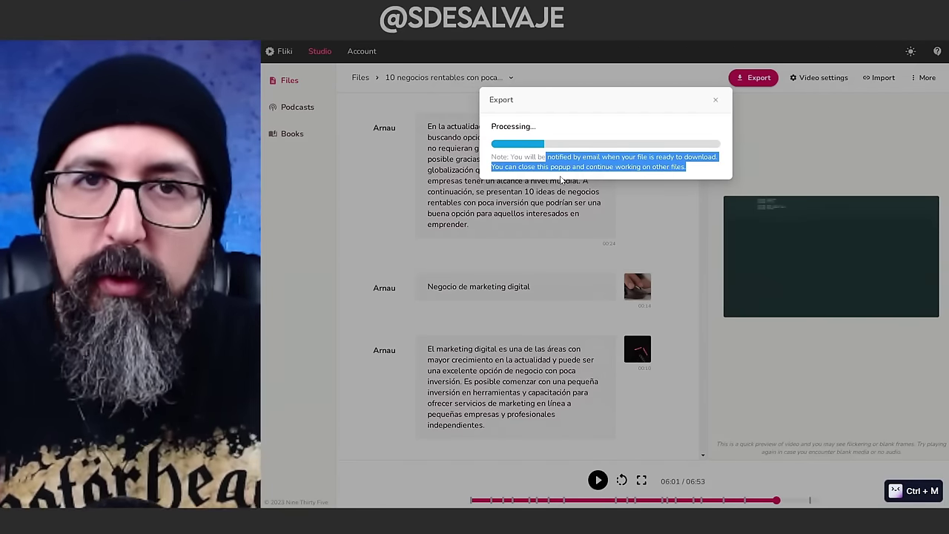
{"action": "left_click", "coordinate": [599, 157]}
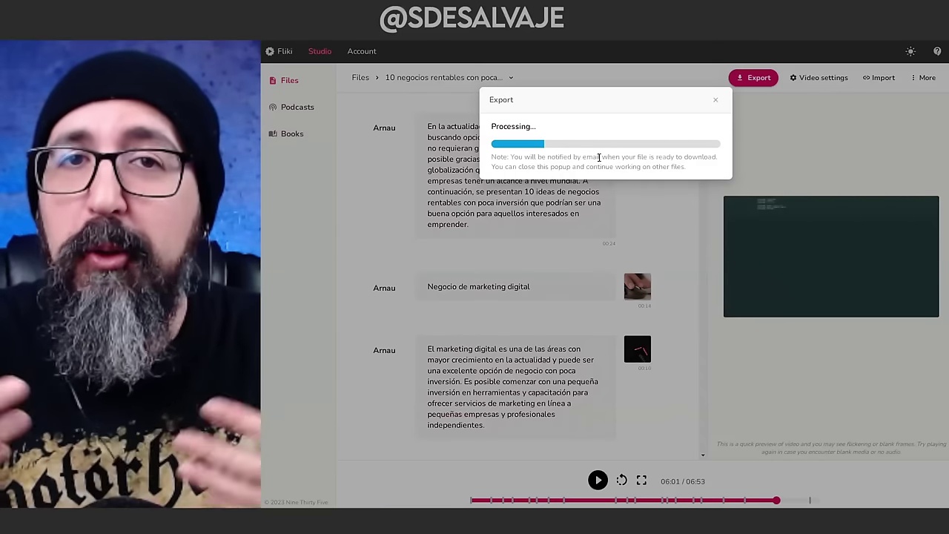
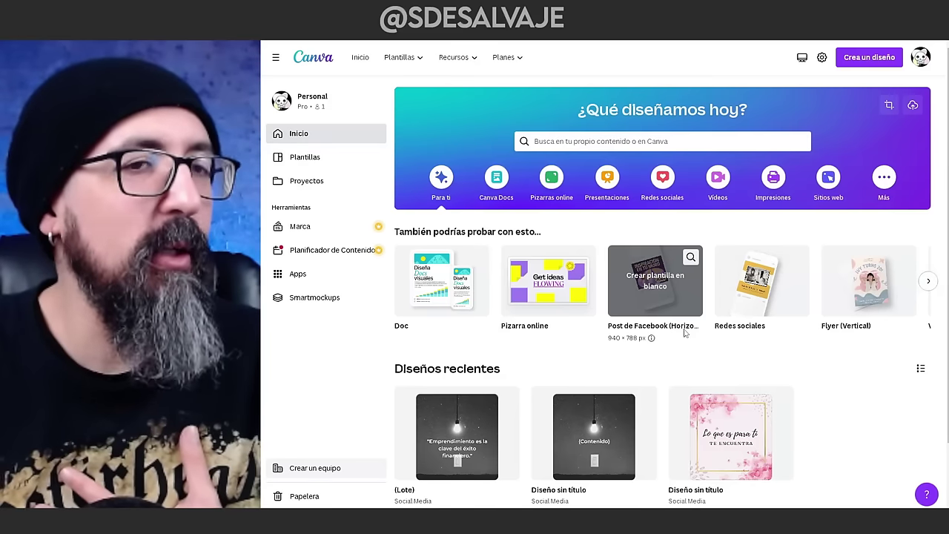
- Switch to Canva and search its templates for "youtube business cover"
{"action": "left_click", "coordinate": [557, 143]}
{"action": "key", "text": "Escape"}
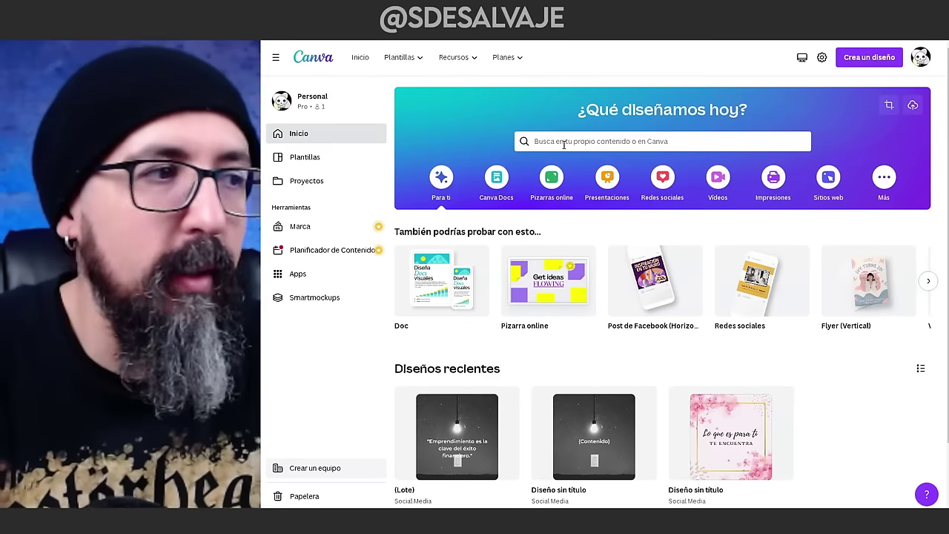
{"action": "left_click", "coordinate": [563, 142]}
{"action": "type", "text": "youtu"}
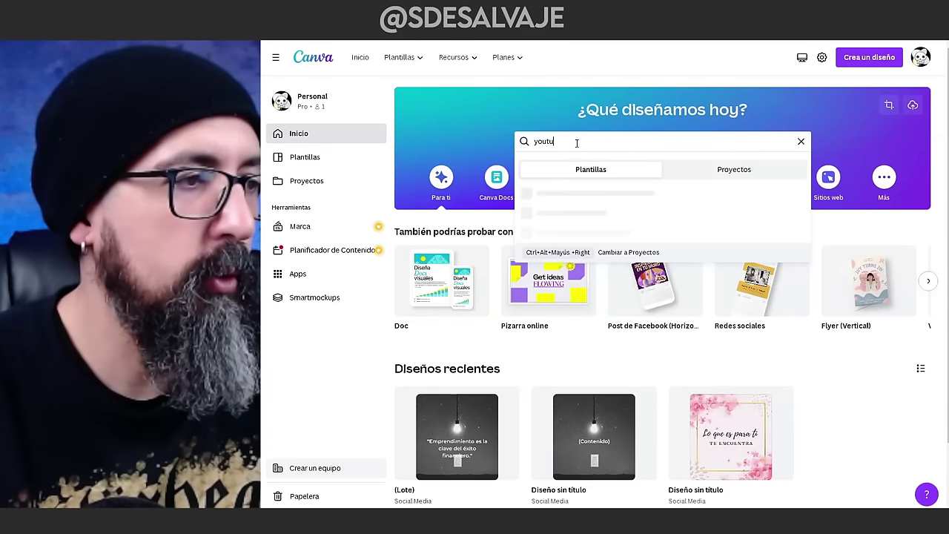
{"action": "type", "text": "be business cover"}
{"action": "key", "text": "Return"}
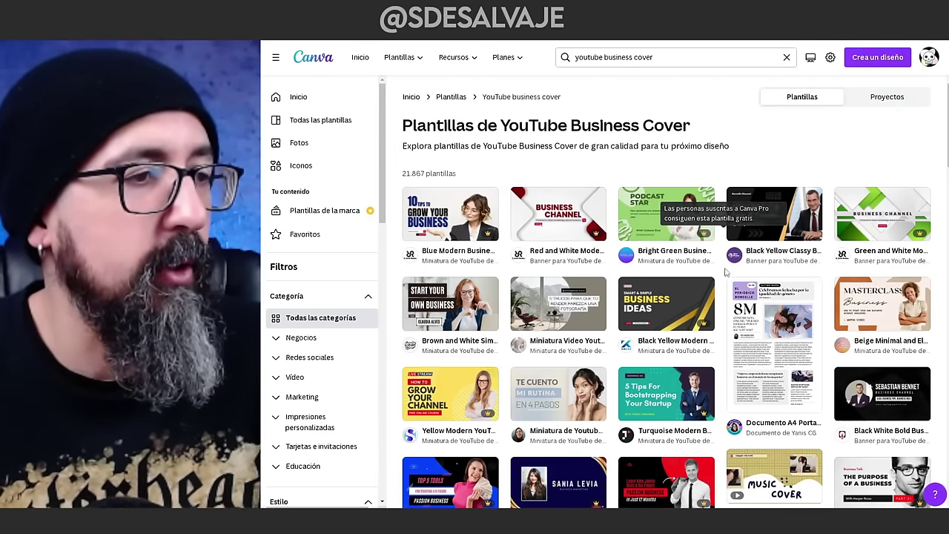
- Preview the "12 Tips to Success in Business" template, and from its similar designs open the "How to Create Amazing Resume" thumbnail for customizing
{"action": "scroll", "coordinate": [710, 234], "scroll_direction": "down", "scroll_amount": 5}
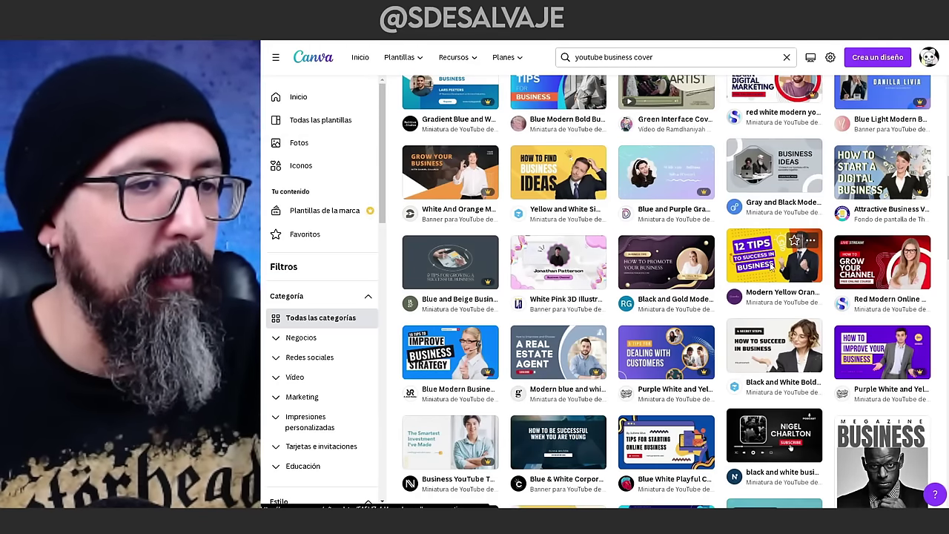
{"action": "left_click", "coordinate": [771, 267]}
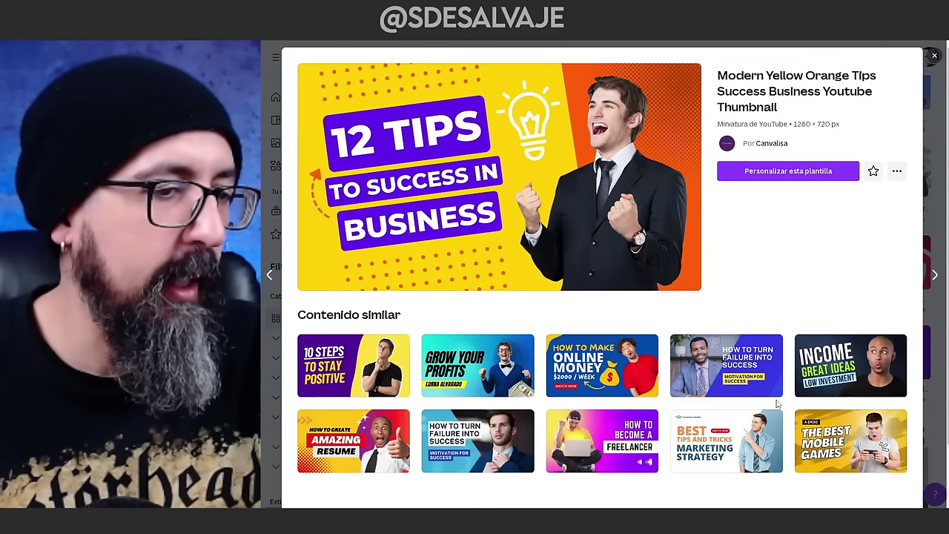
{"action": "scroll", "coordinate": [523, 418], "scroll_direction": "down", "scroll_amount": 5}
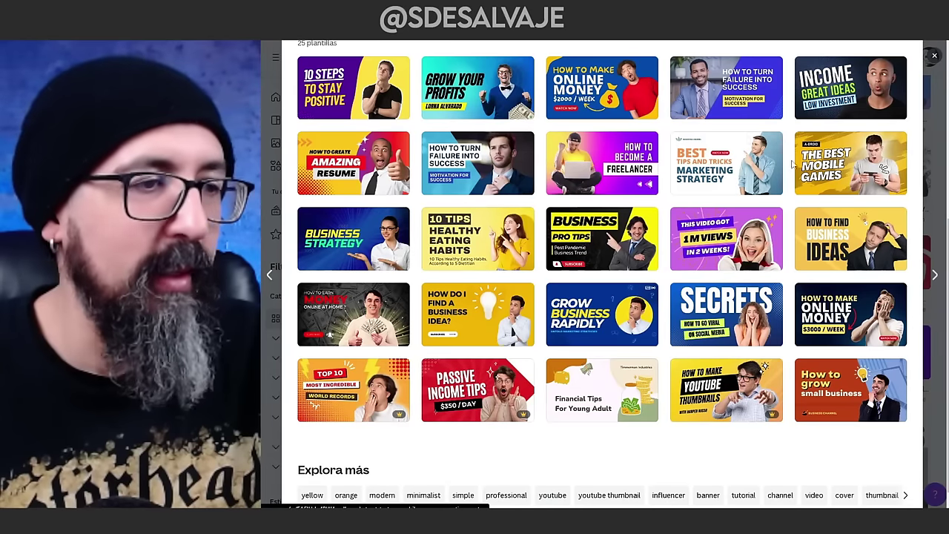
{"action": "scroll", "coordinate": [561, 172], "scroll_direction": "up", "scroll_amount": 1}
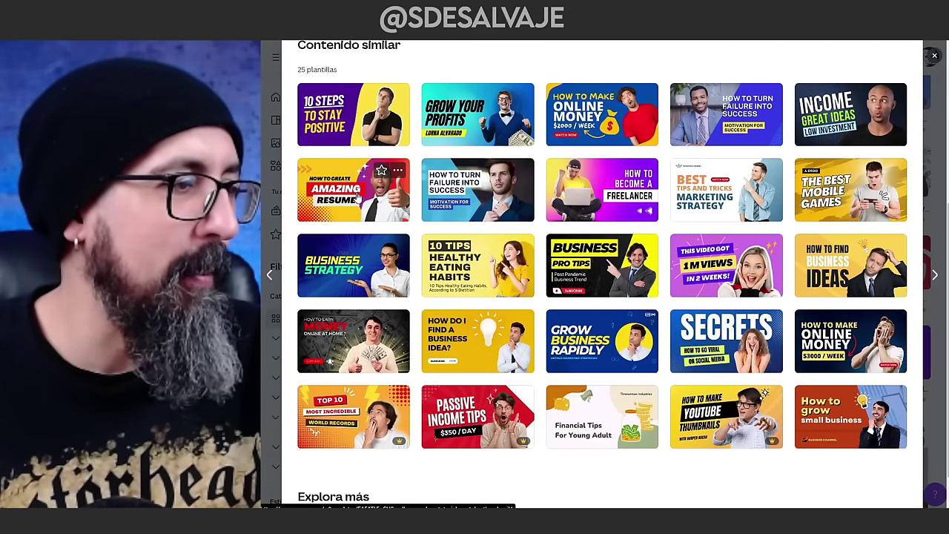
{"action": "scroll", "coordinate": [342, 191], "scroll_direction": "up", "scroll_amount": 1}
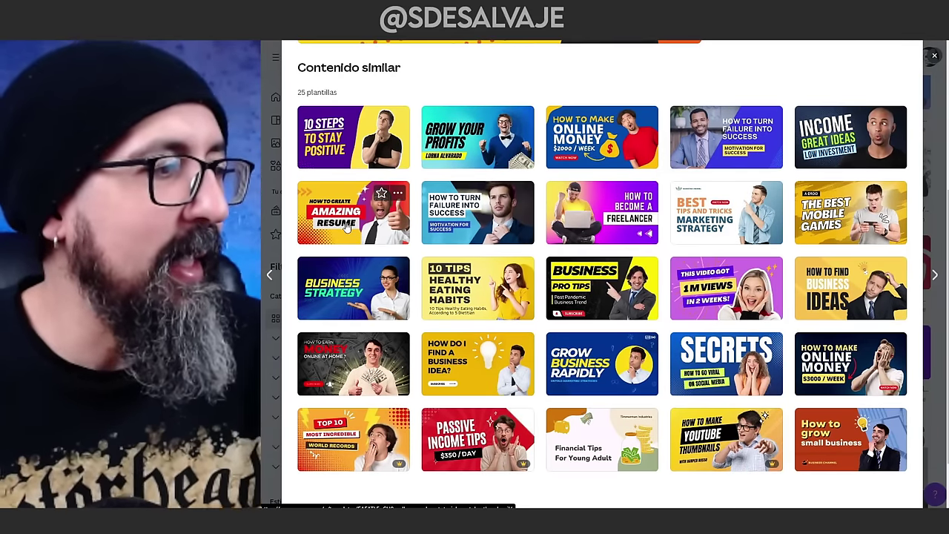
{"action": "left_click", "coordinate": [341, 226]}
{"action": "left_click", "coordinate": [792, 154]}
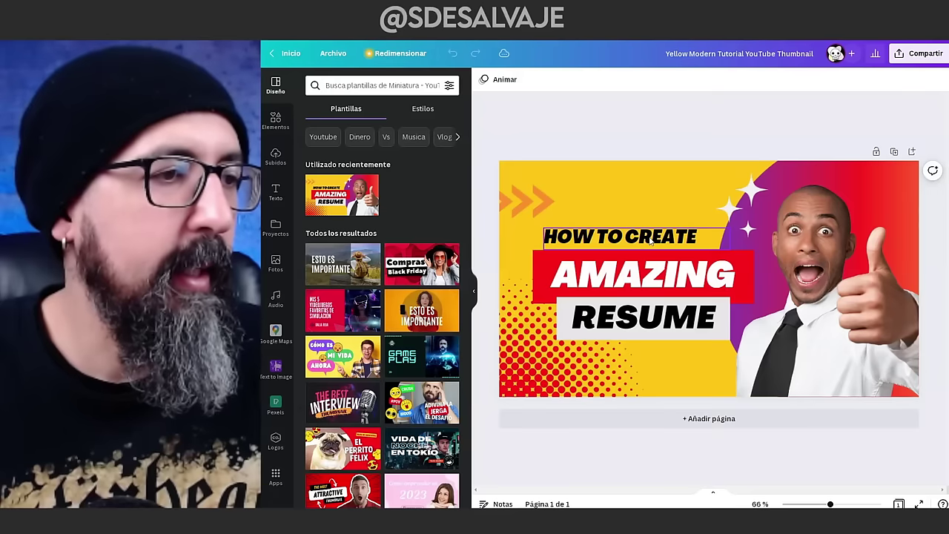
- Replace the thumbnail's three text lines with "10 IDEAS DE", "NEGOCIOS" and "RENTABLES"
{"action": "double_click", "coordinate": [650, 237]}
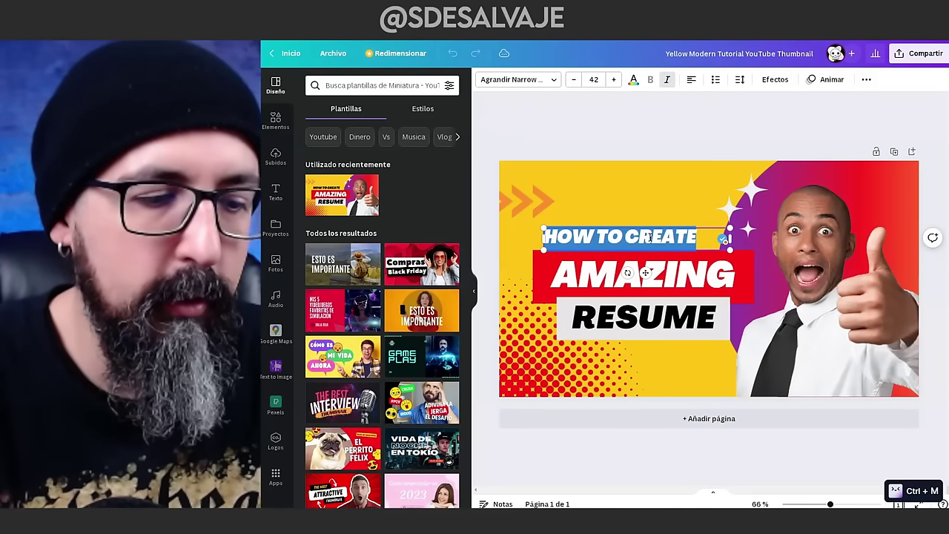
{"action": "type", "text": "10 IDEAS DE"}
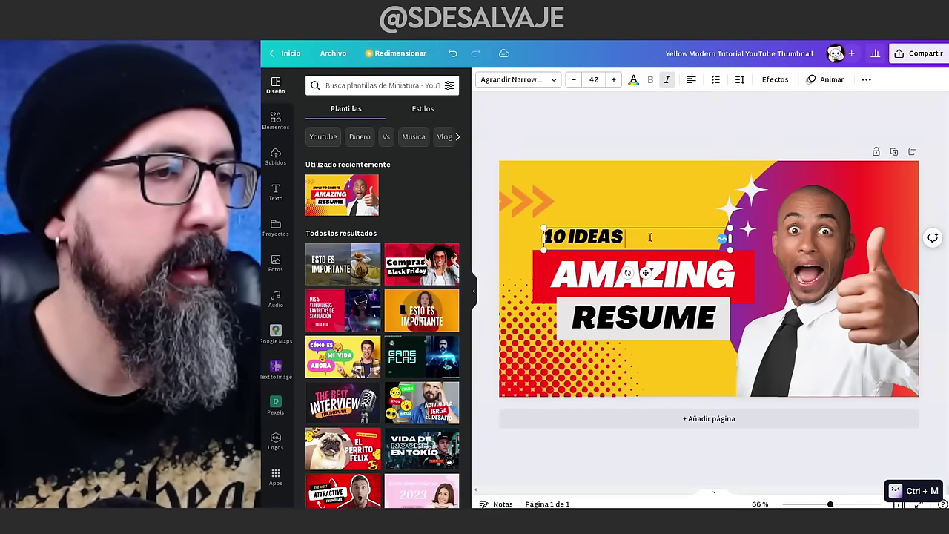
{"action": "double_click", "coordinate": [583, 282]}
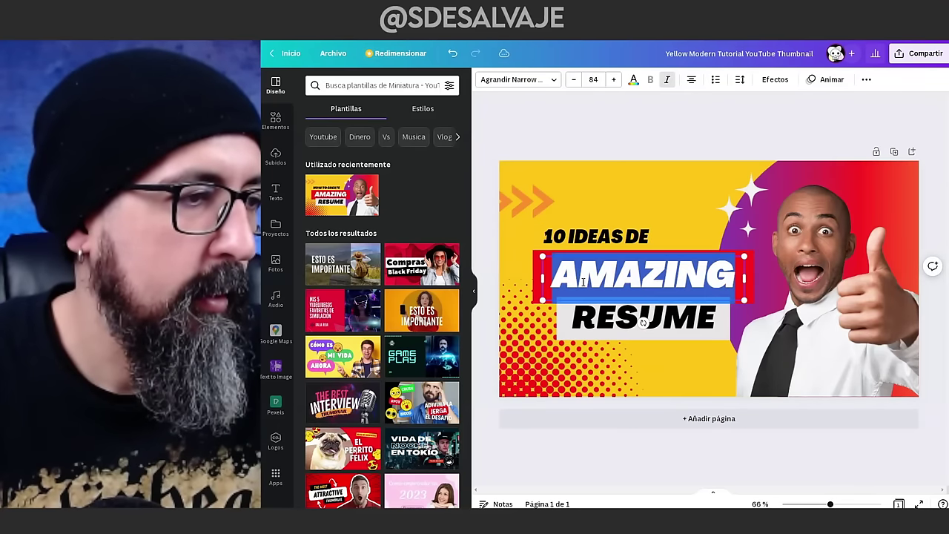
{"action": "type", "text": "NEGOCIOS"}
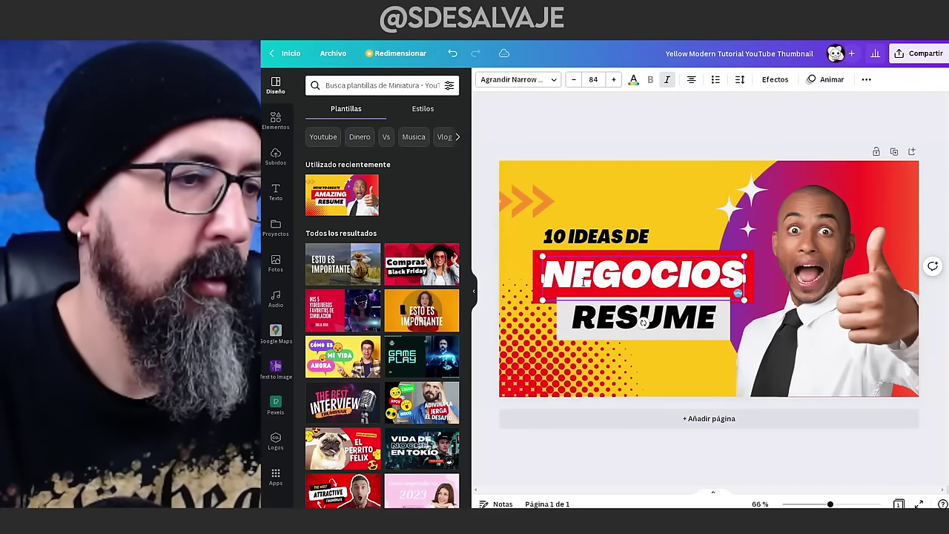
{"action": "double_click", "coordinate": [598, 326]}
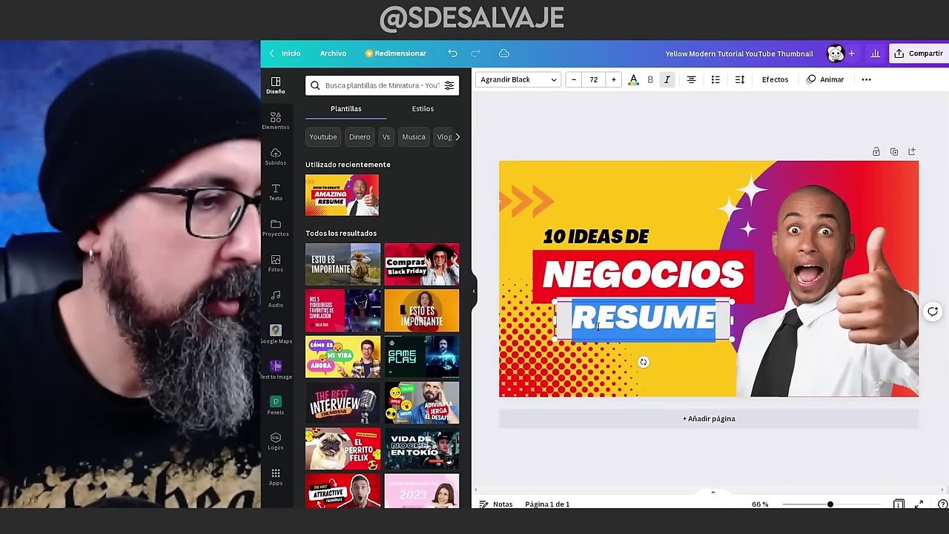
{"action": "type", "text": "RENTABLES"}
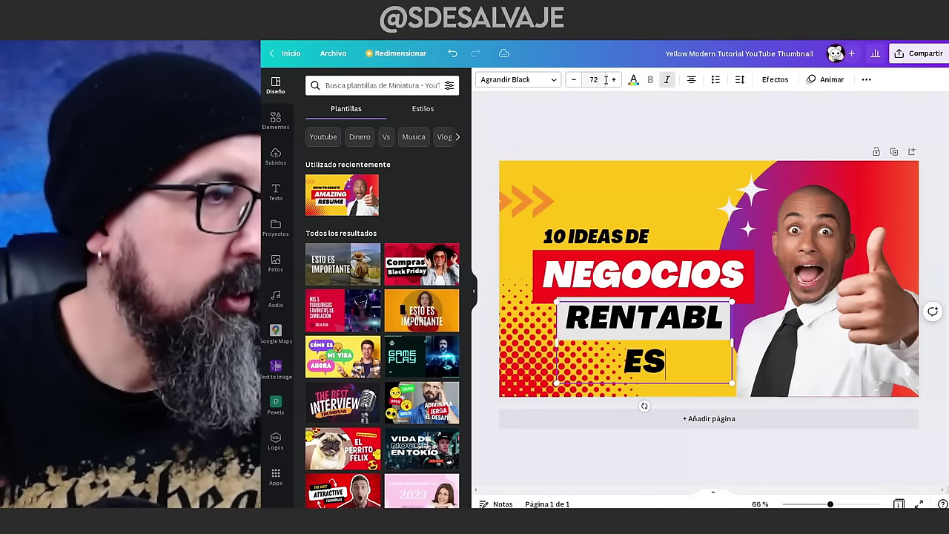
- Reduce the font size of "RENTABLES" to 60 so the word fits on one line
{"action": "left_click", "coordinate": [574, 80]}
{"action": "left_click", "coordinate": [575, 80]}
{"action": "left_click", "coordinate": [574, 80]}
{"action": "left_click", "coordinate": [574, 80]}
{"action": "left_click", "coordinate": [574, 80]}
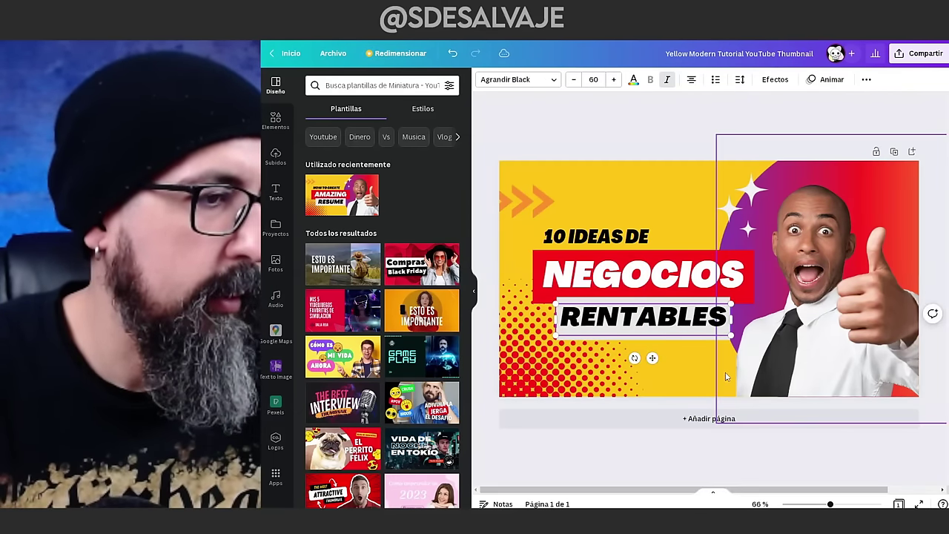
- Shorten the top line to "10", enlarge it to font size 200 and place it above "NEGOCIOS"
{"action": "left_click", "coordinate": [627, 236]}
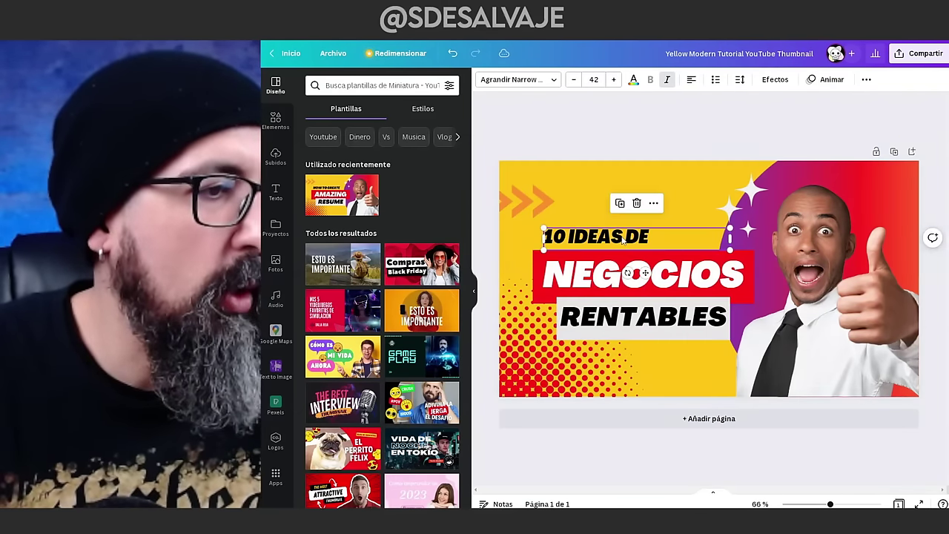
{"action": "left_click", "coordinate": [614, 79]}
{"action": "left_click", "coordinate": [614, 80]}
{"action": "left_click", "coordinate": [613, 79]}
{"action": "left_click", "coordinate": [613, 79]}
{"action": "left_click", "coordinate": [613, 80]}
{"action": "left_click", "coordinate": [613, 80]}
{"action": "left_click", "coordinate": [614, 79]}
{"action": "left_click", "coordinate": [614, 79]}
{"action": "left_click", "coordinate": [614, 80]}
{"action": "left_click", "coordinate": [613, 79]}
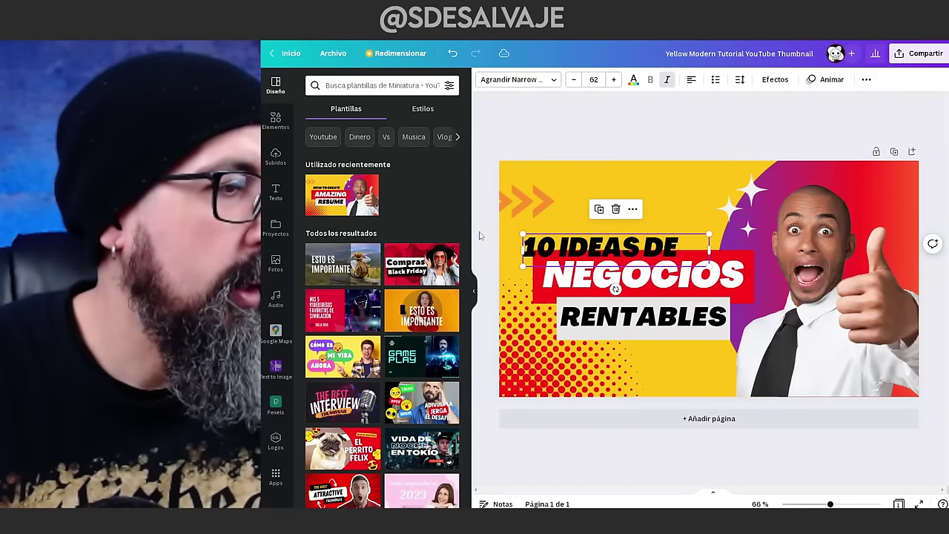
{"action": "left_click", "coordinate": [613, 79]}
{"action": "left_click", "coordinate": [613, 80]}
{"action": "left_click", "coordinate": [613, 79]}
{"action": "left_click", "coordinate": [613, 79]}
{"action": "left_click", "coordinate": [613, 80]}
{"action": "left_click", "coordinate": [613, 79]}
{"action": "left_click", "coordinate": [613, 79]}
{"action": "left_click", "coordinate": [613, 80]}
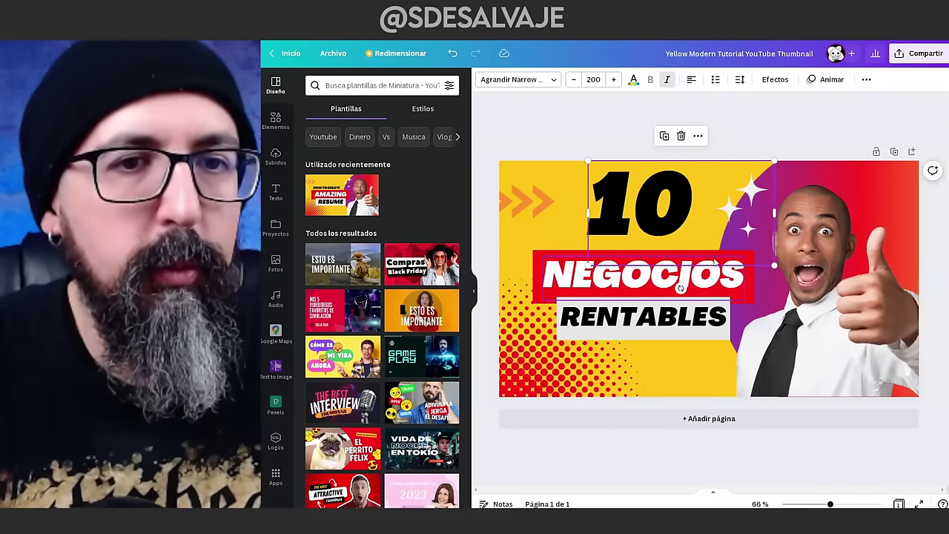
{"action": "key", "text": "Escape"}
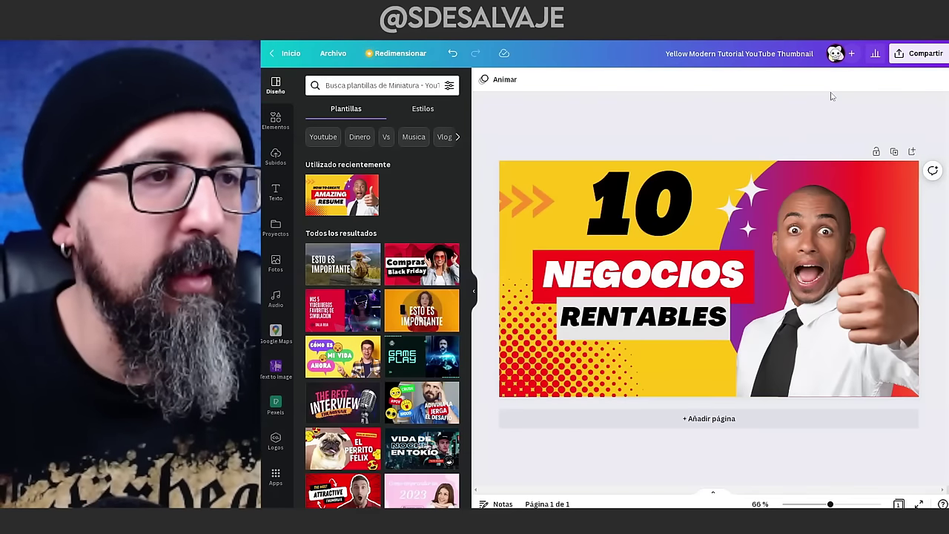
- Download the thumbnail as a PNG at 1280 × 720 px
{"action": "left_click", "coordinate": [900, 56]}
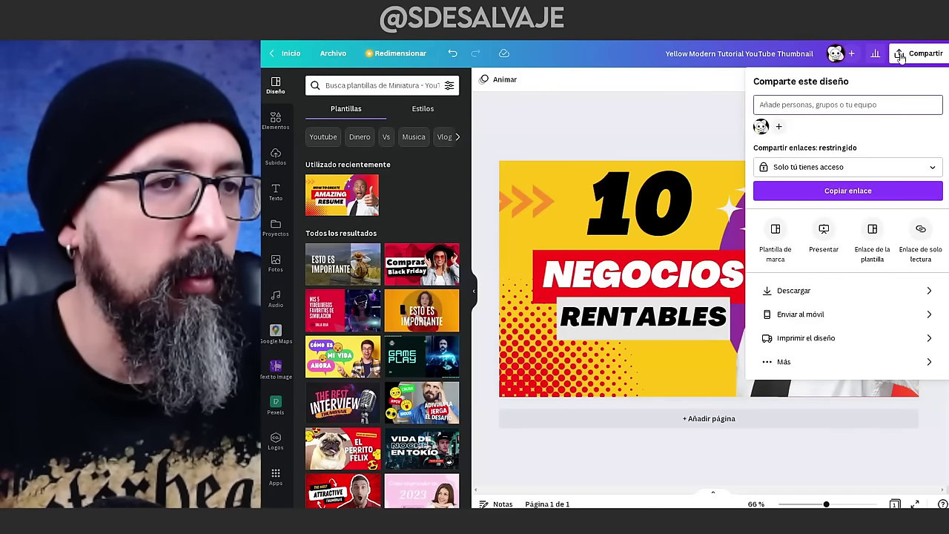
{"action": "left_click", "coordinate": [793, 289]}
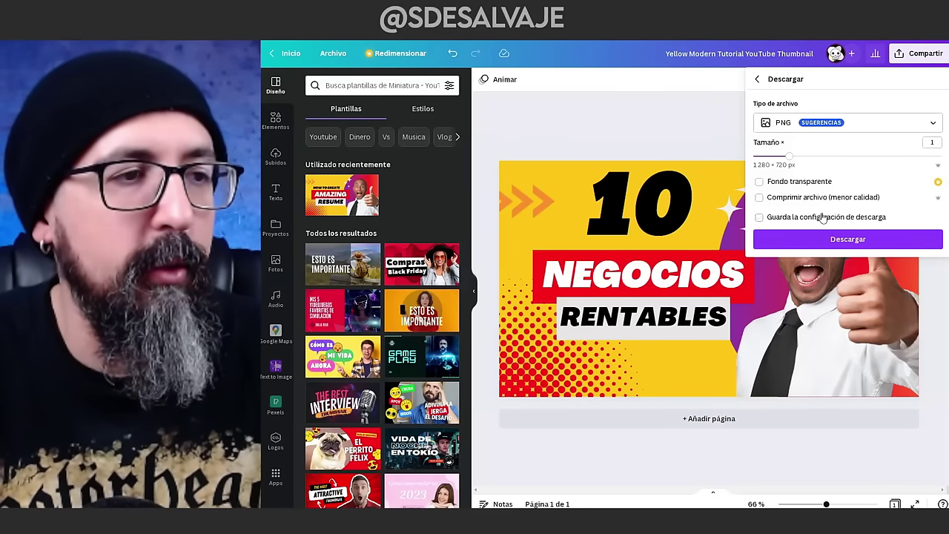
{"action": "left_click", "coordinate": [830, 237]}
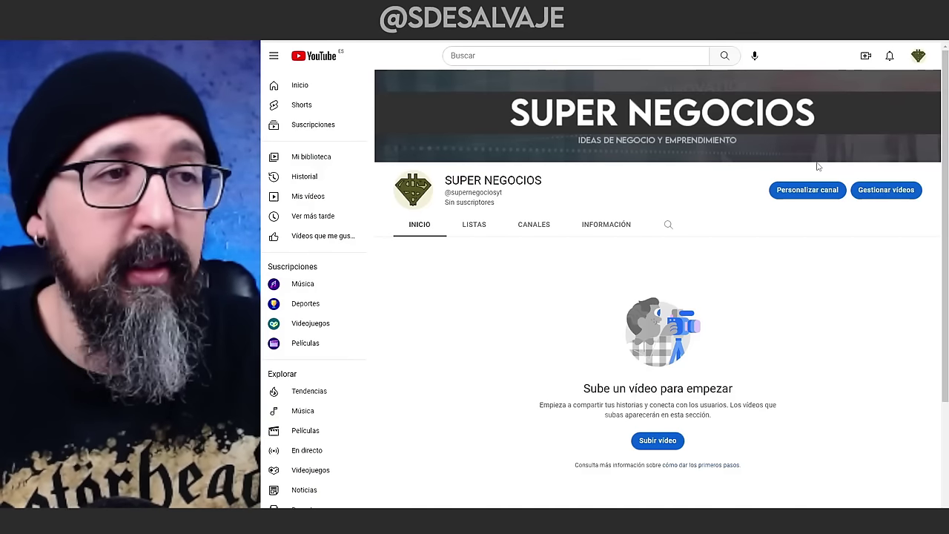
- Switch to the SUPER NEGOCIOS YouTube channel and upload the "10 negocios rentables con poca inversion" video file with the custom thumbnail
{"action": "left_click", "coordinate": [865, 55]}
{"action": "left_click", "coordinate": [828, 80]}
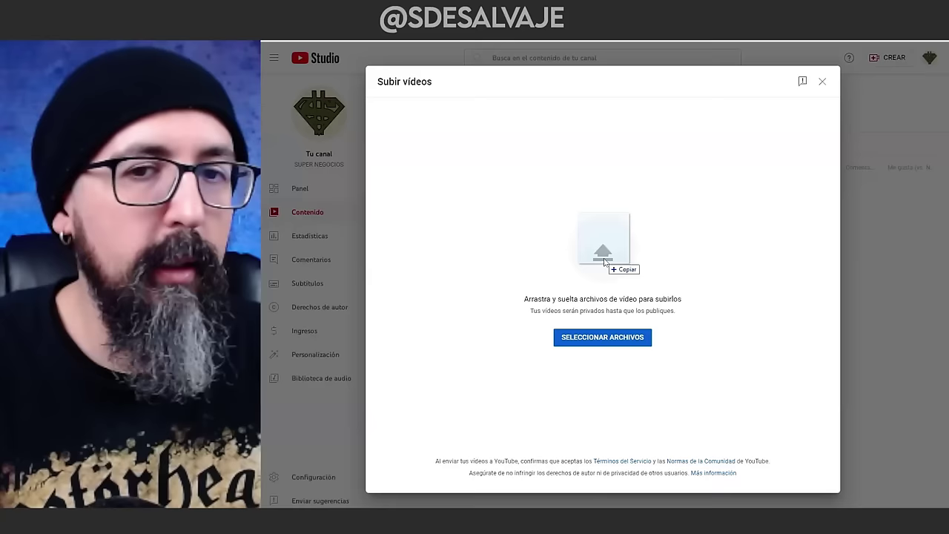
{"action": "mouse_move", "coordinate": [604, 261]}
{"action": "left_mouse_down"}
{"action": "mouse_move", "coordinate": [614, 237]}
{"action": "mouse_move", "coordinate": [596, 272]}
{"action": "left_mouse_up"}
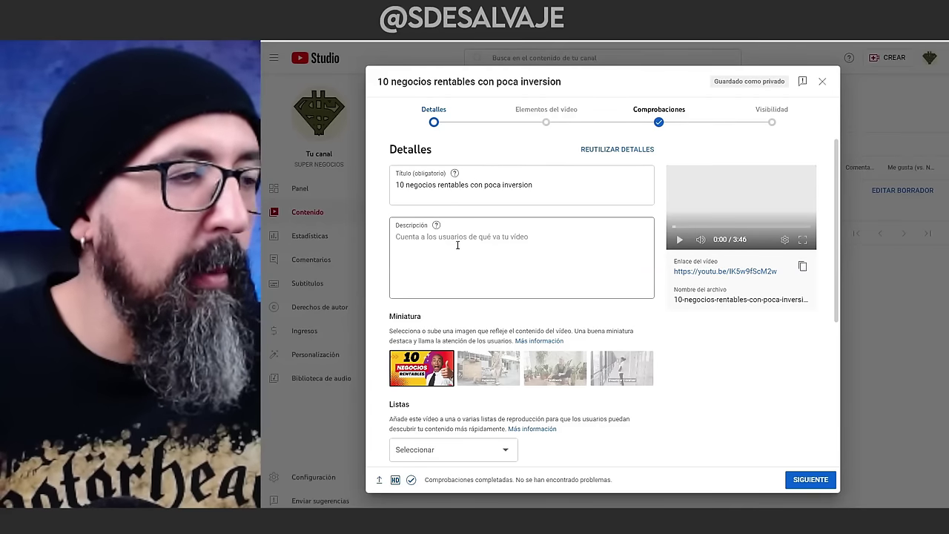
- Copy the ChatGPT summary of the article into the video's description and change "artículo" to "video"
{"action": "left_click", "coordinate": [540, 260]}
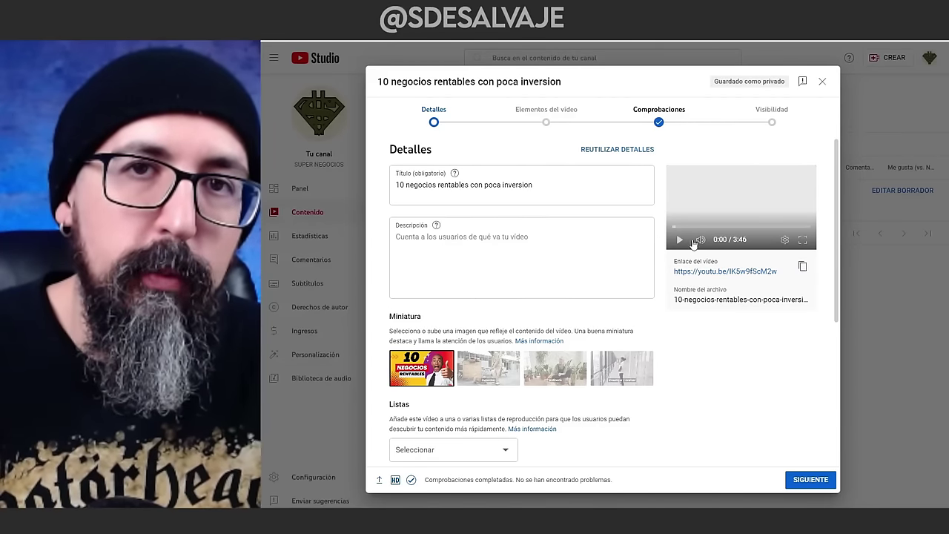
{"action": "key", "text": "alt+Tab"}
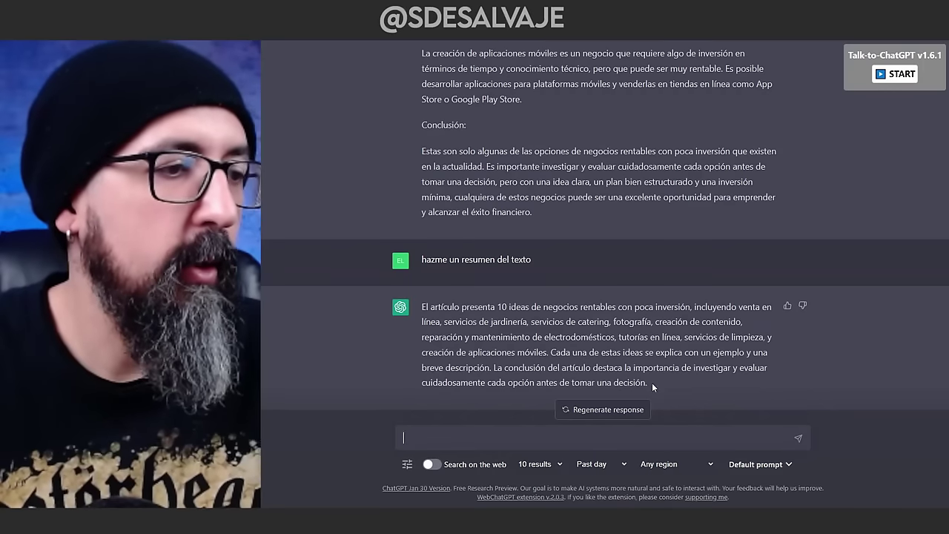
{"action": "left_click_drag", "start_coordinate": [651, 383], "coordinate": [423, 306]}
{"action": "key", "text": "ctrl+c"}
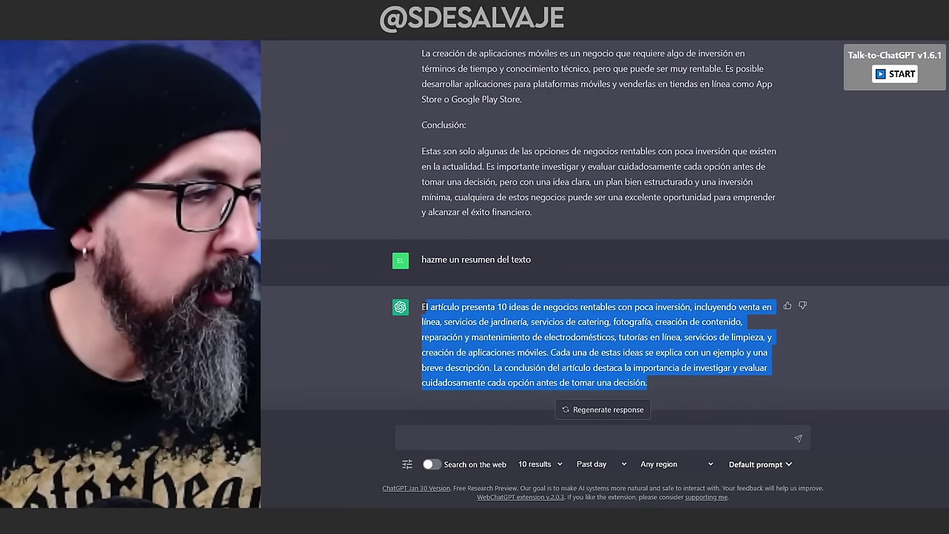
{"action": "key", "text": "alt+Tab"}
{"action": "left_click", "coordinate": [479, 244]}
{"action": "key", "text": "ctrl+v"}
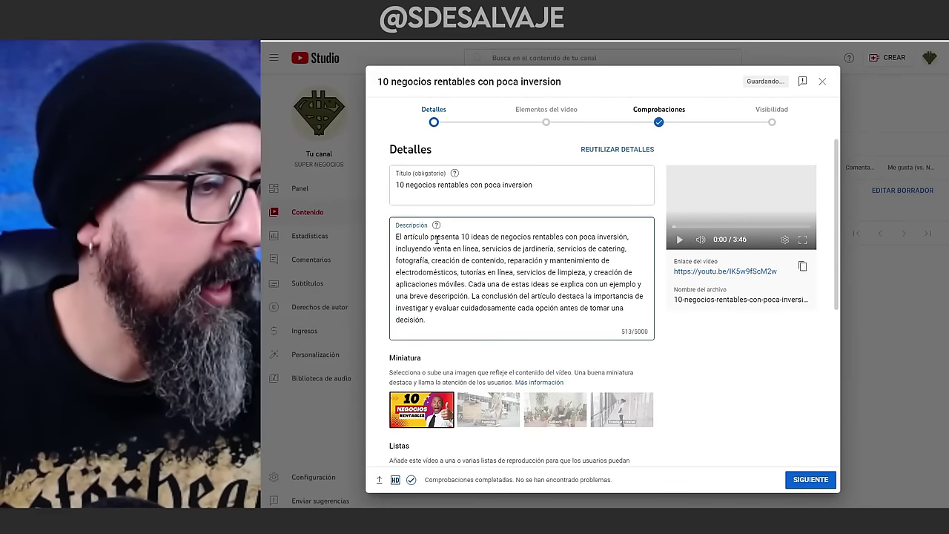
{"action": "double_click", "coordinate": [414, 236]}
{"action": "type", "text": "video"}
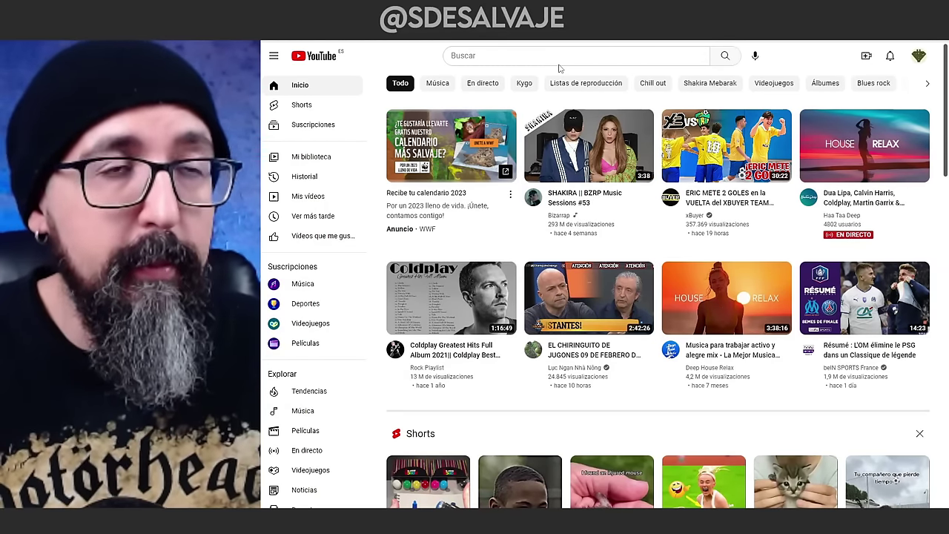
- Look up YouTube search suggestions for "negocios rentables con poca inversion", including with a leading * wildcard
{"action": "left_click", "coordinate": [520, 58]}
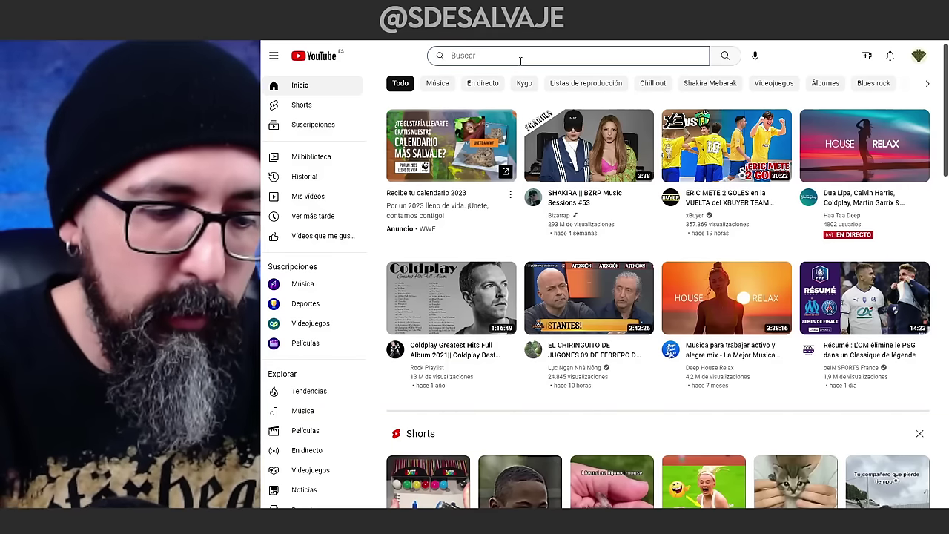
{"action": "type", "text": "negocios rentables"}
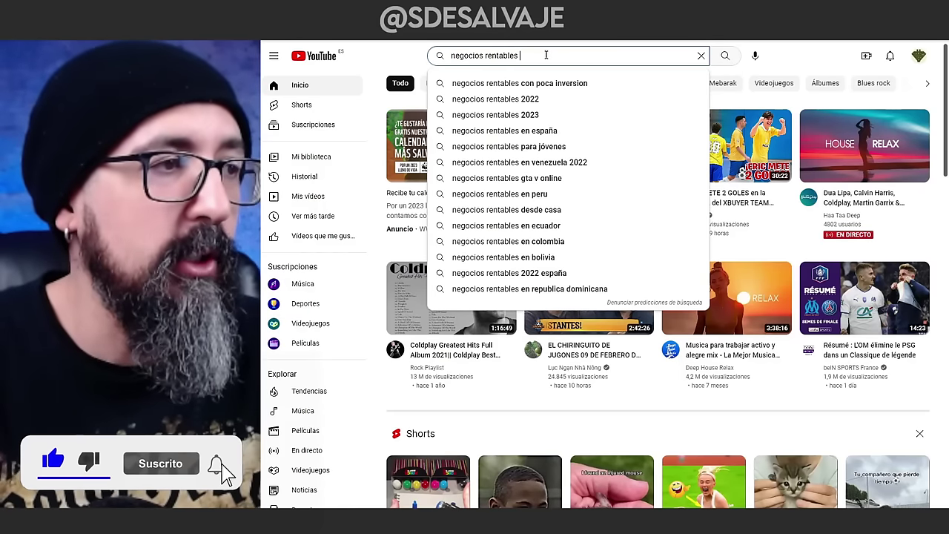
{"action": "type", "text": "con poca inversion"}
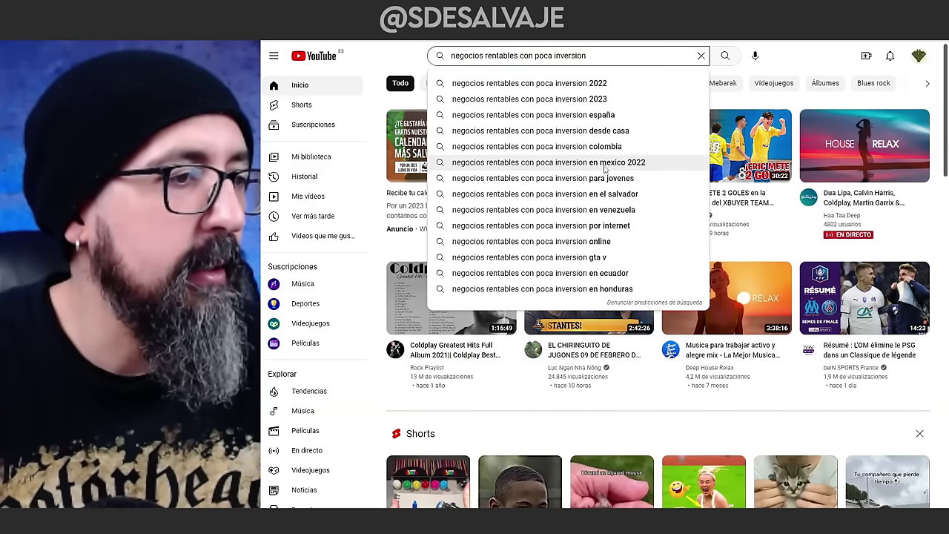
{"action": "left_click", "coordinate": [450, 56]}
{"action": "type", "text": "*"}
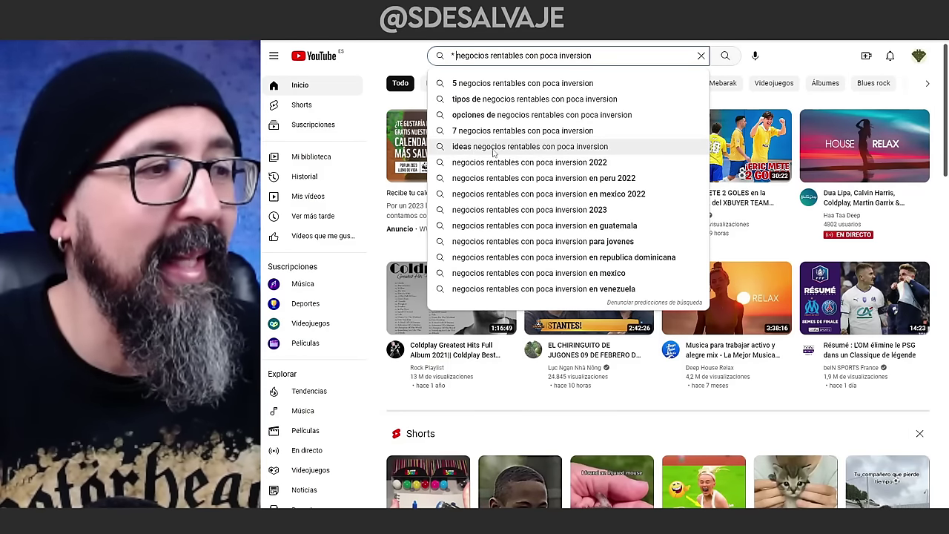
- Refine the search phrase with "ideas" and use it to retitle the video "10 ideas negocios rentables con poca inversión en 2023"
{"action": "left_click", "coordinate": [455, 56]}
{"action": "type", "text": "ideas"}
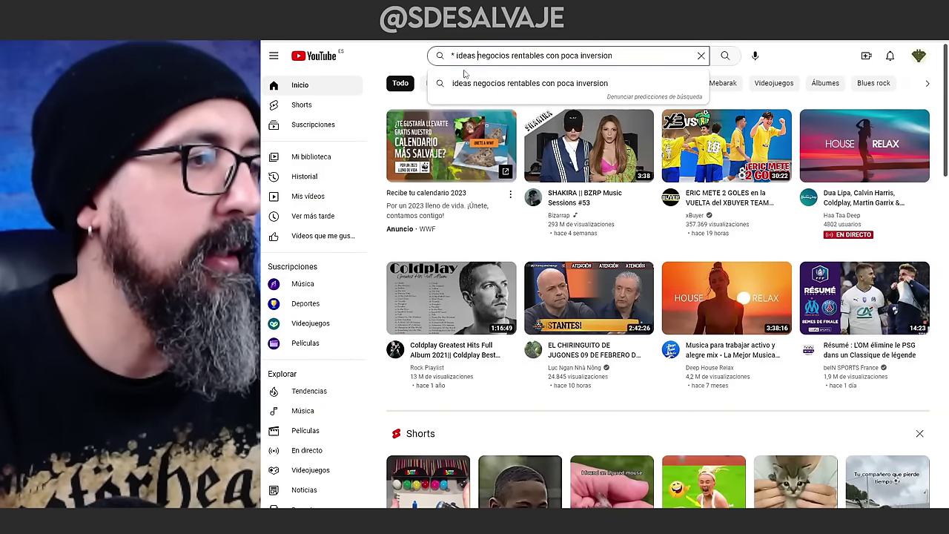
{"action": "key", "text": "BackSpace"}
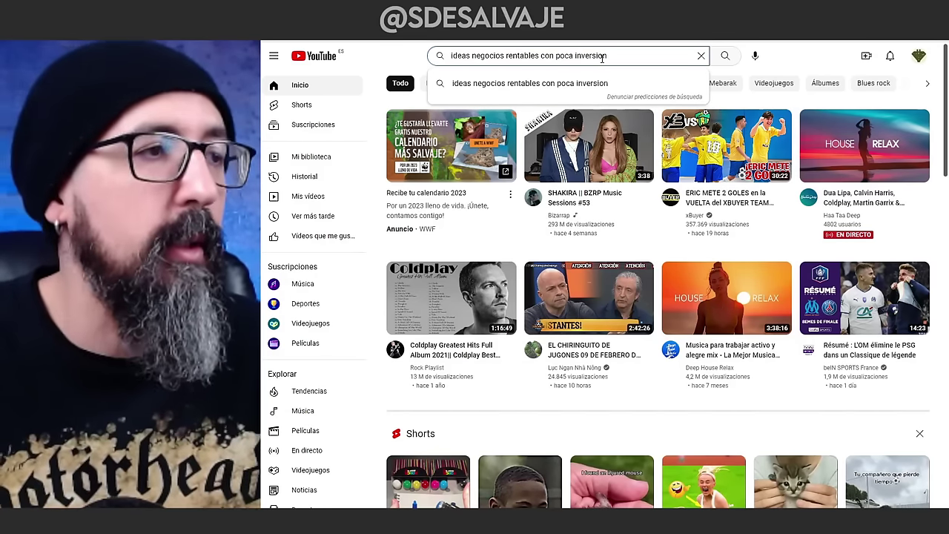
{"action": "left_click_drag", "start_coordinate": [602, 58], "coordinate": [449, 62]}
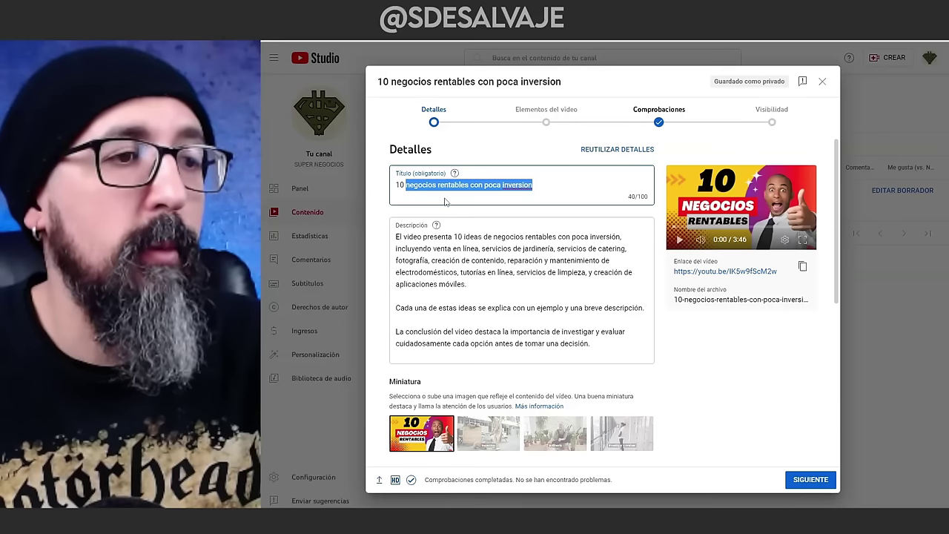
{"action": "key", "text": "End"}
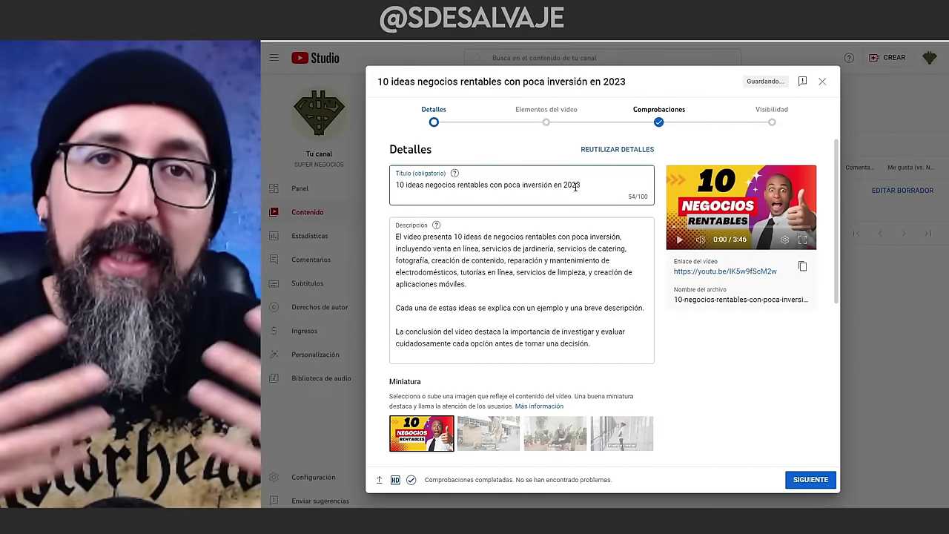
- Proceed past the video elements and checks without additions, set the visibility to Público and publish the video
{"action": "left_click", "coordinate": [805, 461]}
{"action": "left_click", "coordinate": [797, 482]}
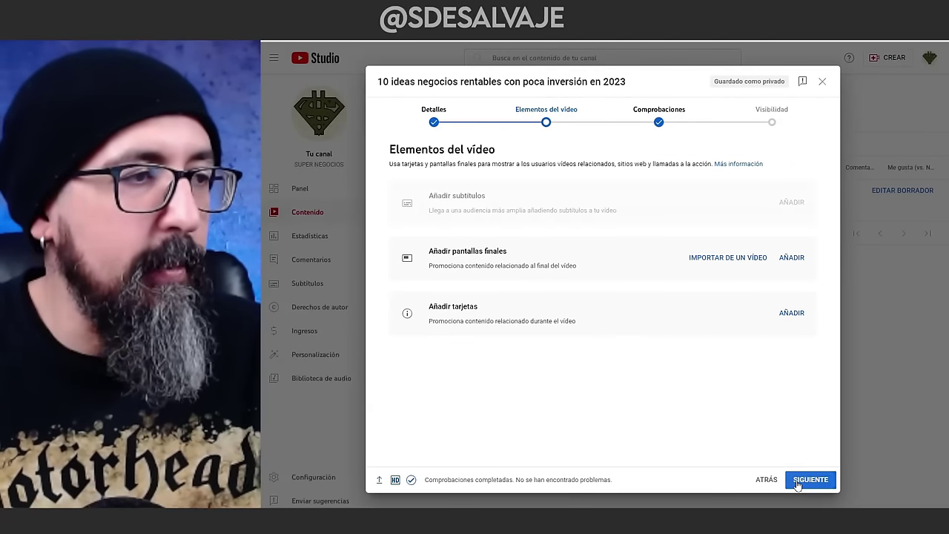
{"action": "left_click", "coordinate": [811, 480]}
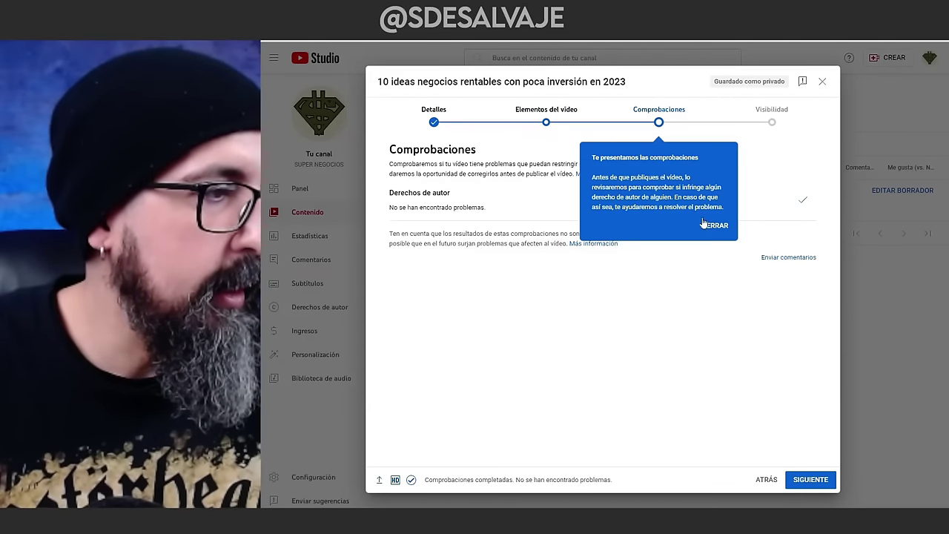
{"action": "left_click", "coordinate": [713, 225]}
{"action": "key", "text": "Return"}
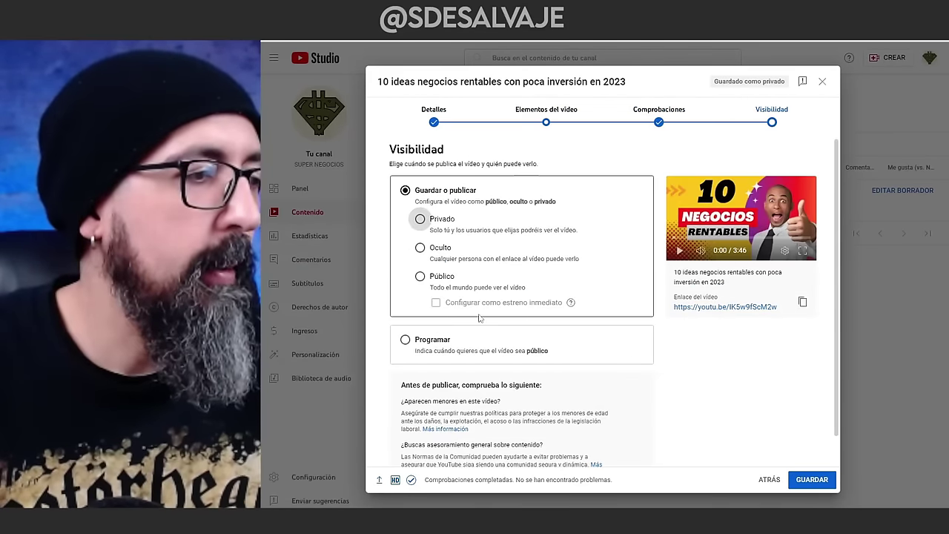
{"action": "left_click", "coordinate": [420, 277]}
{"action": "left_click", "coordinate": [811, 479]}
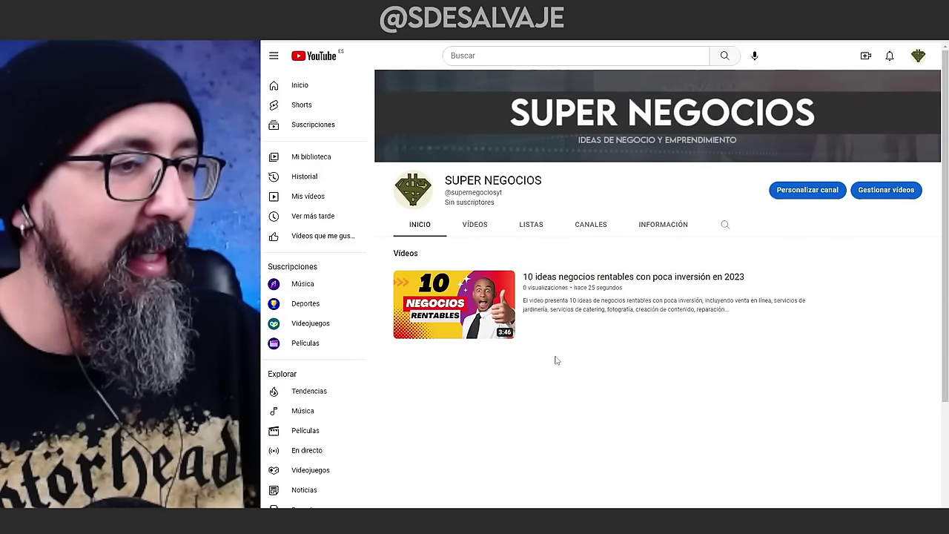
- Play the published "10 ideas negocios rentables con poca inversión en 2023" video from the channel page
{"action": "left_click", "coordinate": [455, 315]}
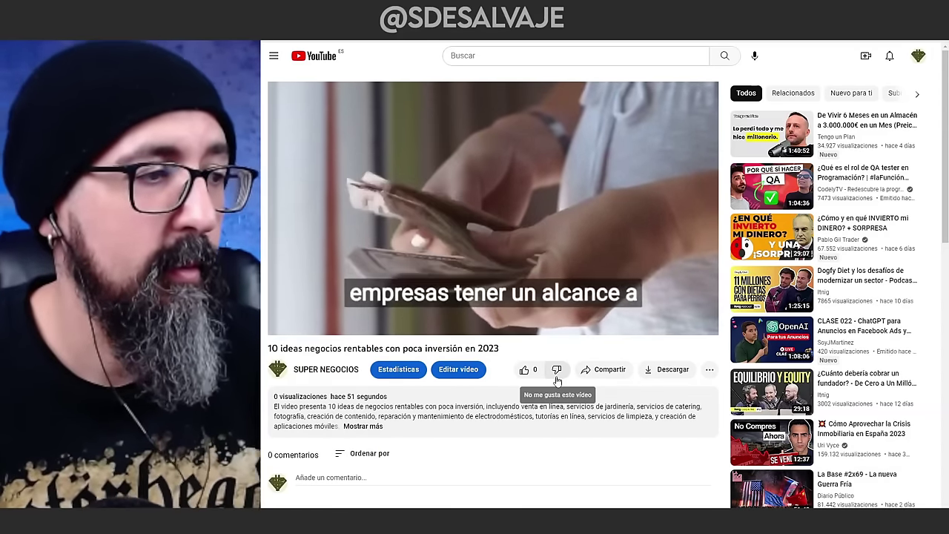
{"action": "mouse_move", "coordinate": [336, 283]}
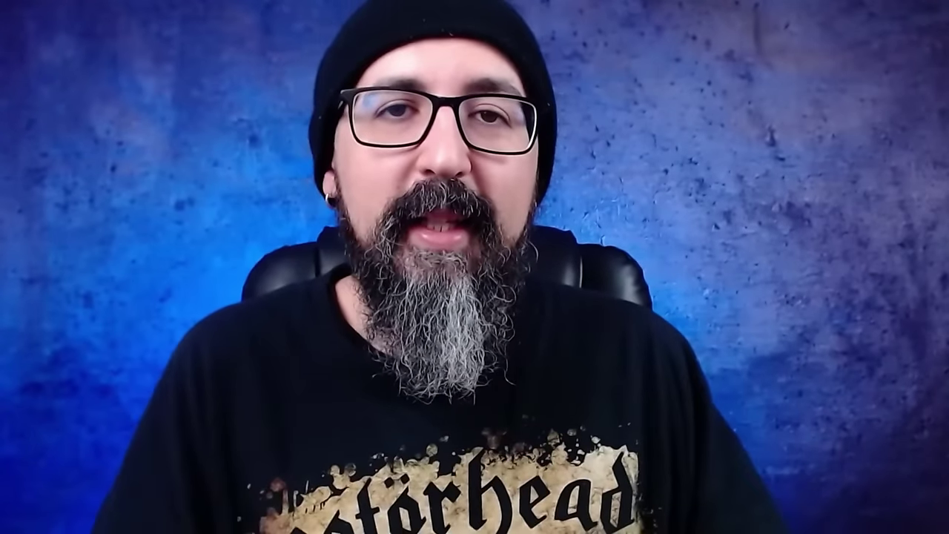